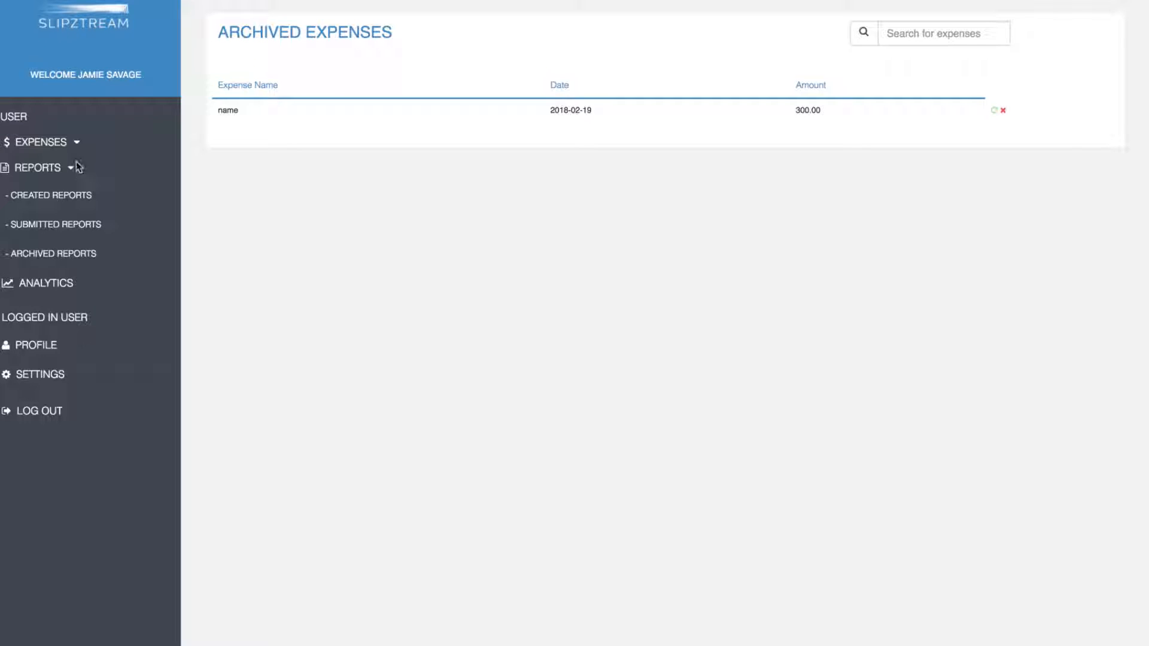
Step: Expand EXPENSES and show the Created Expenses page, whose list is empty
click(77, 142)
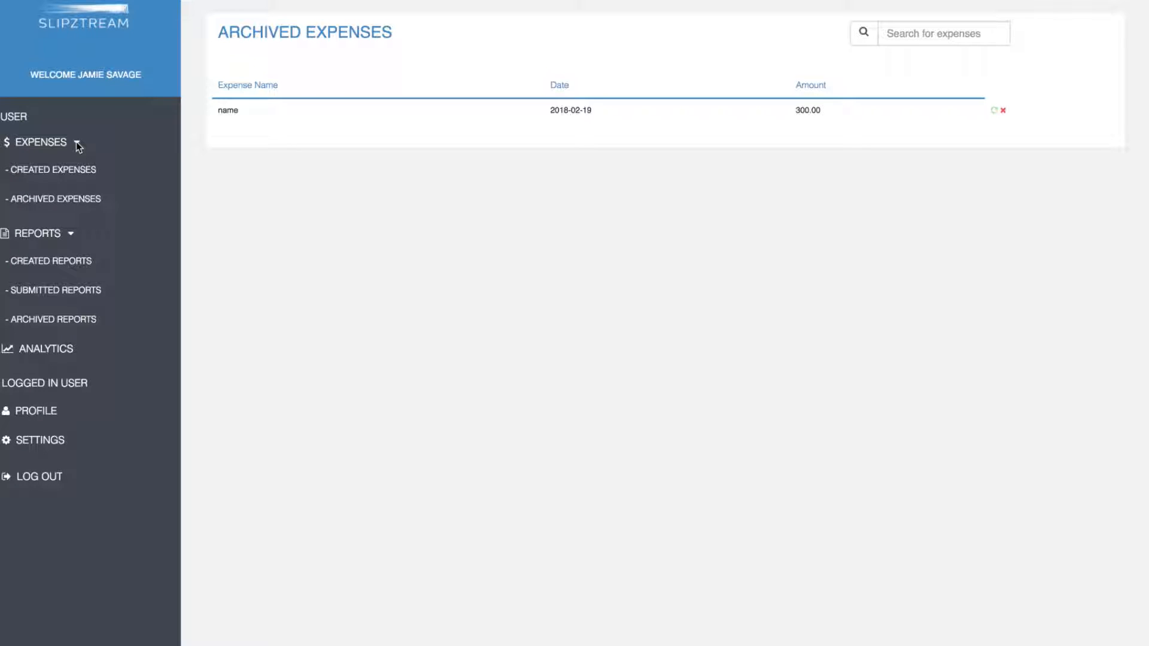
click(60, 172)
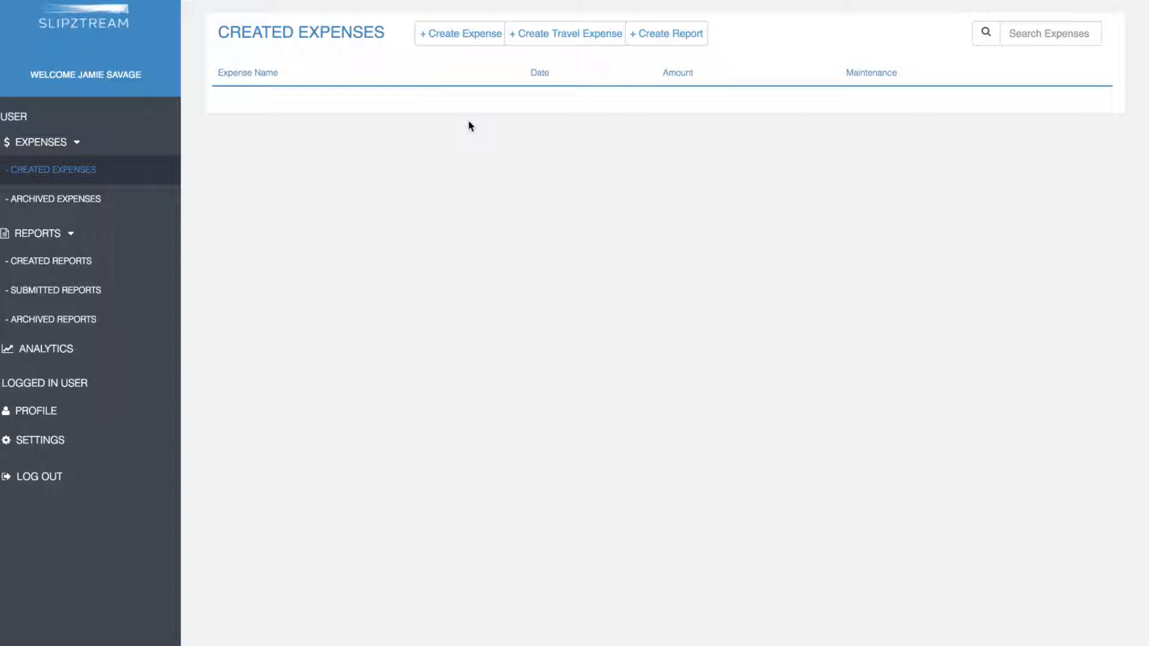
Step: Start a new expense dated 2018-02-15 for merchant 'vida e cafe' under Meals and Lodging
click(454, 38)
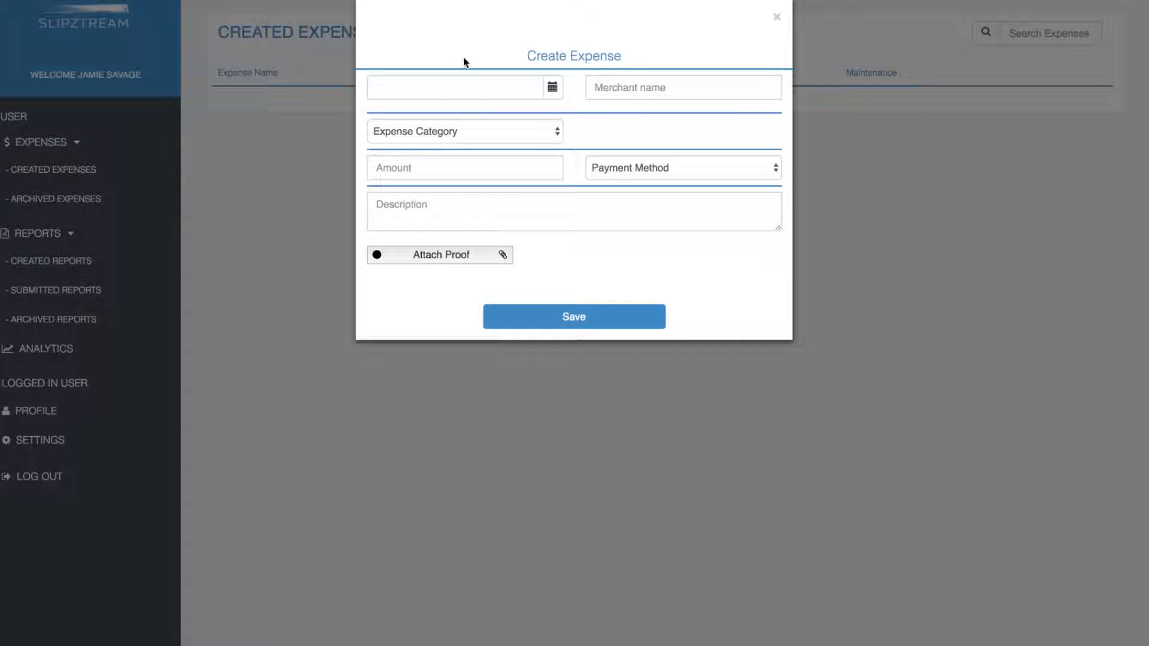
click(553, 88)
click(519, 238)
click(614, 89)
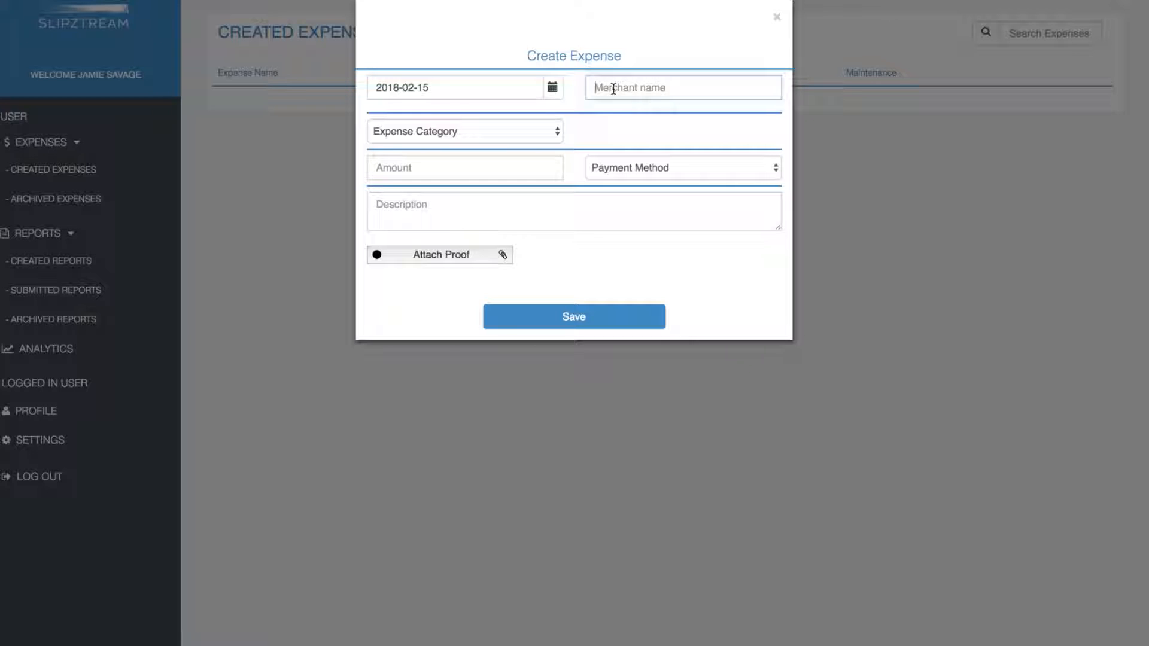
text(vida e cafe)
click(536, 133)
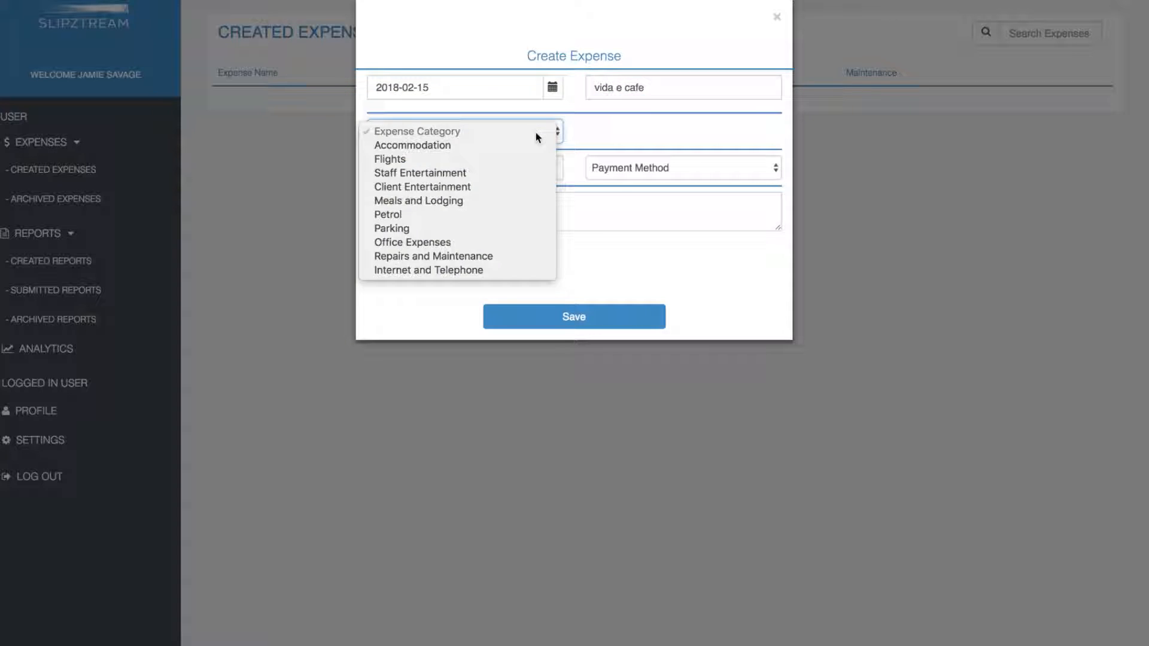
click(537, 201)
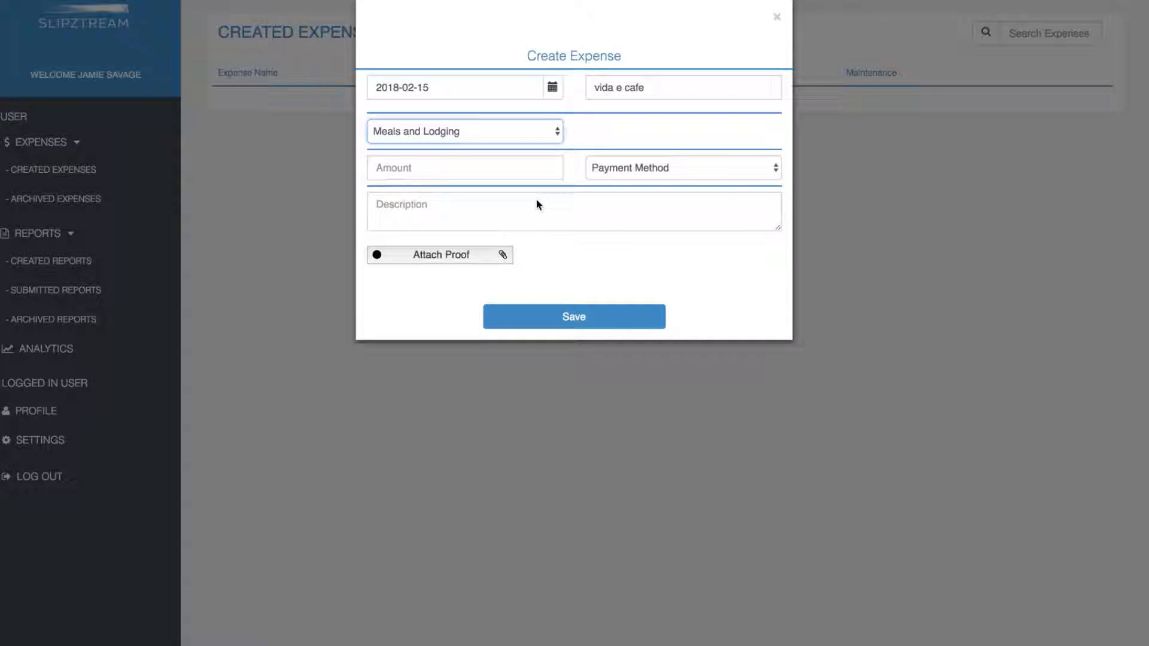
Step: Enter amount 100, paid in Cash, with description 'meeting with client'
click(417, 167)
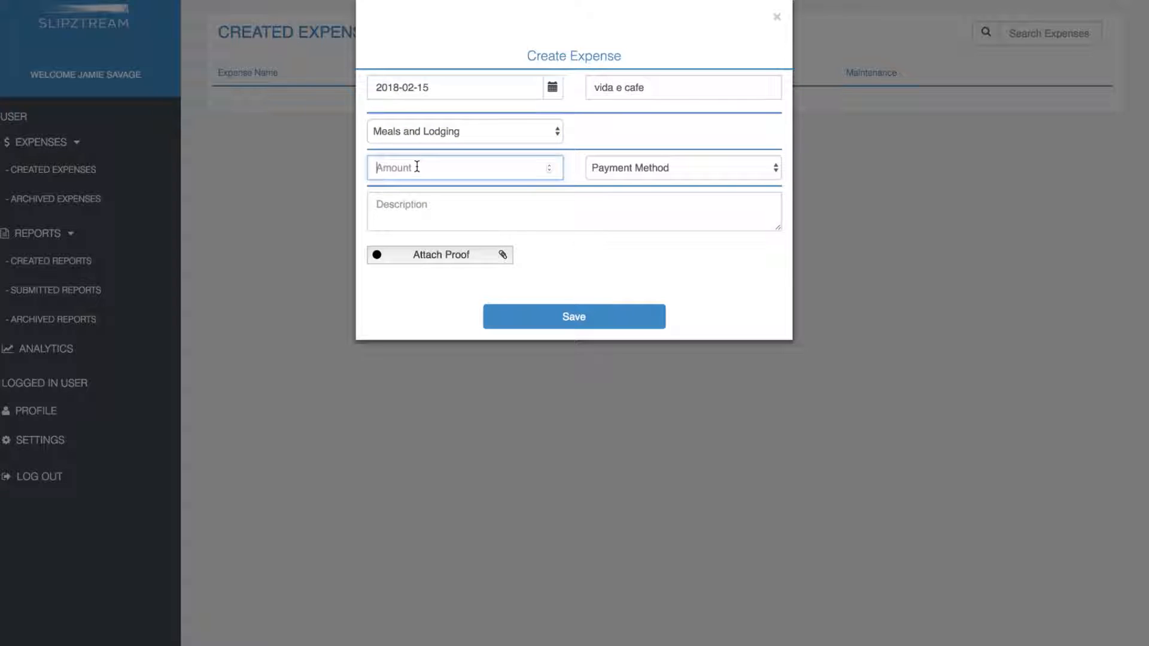
text(100)
click(623, 167)
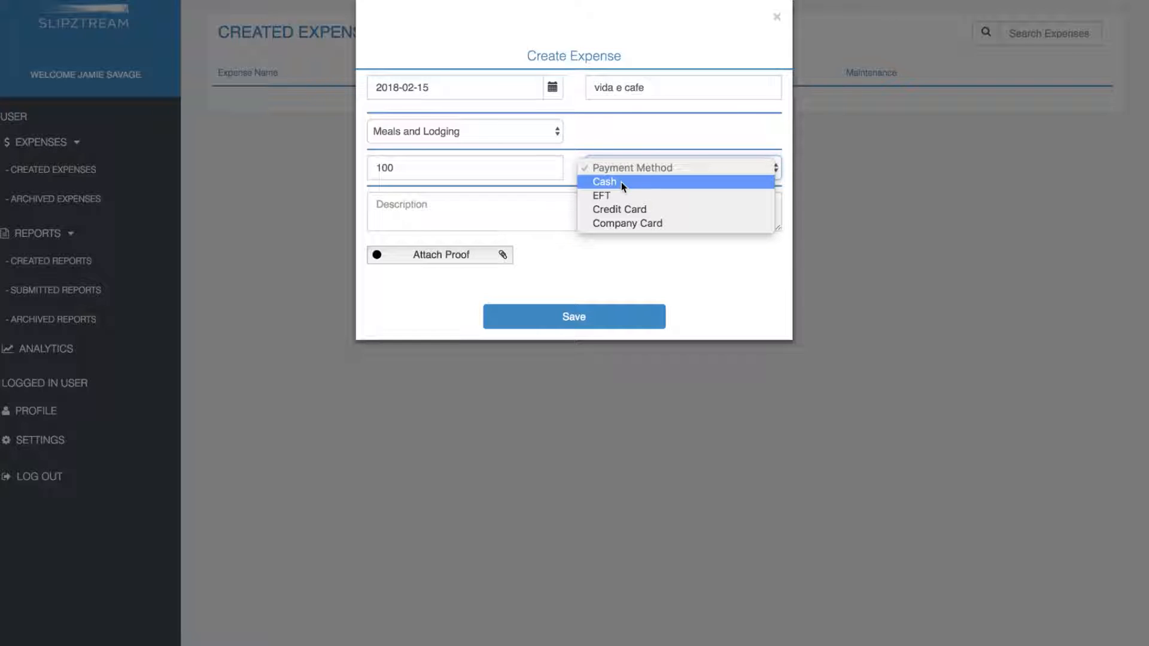
click(621, 182)
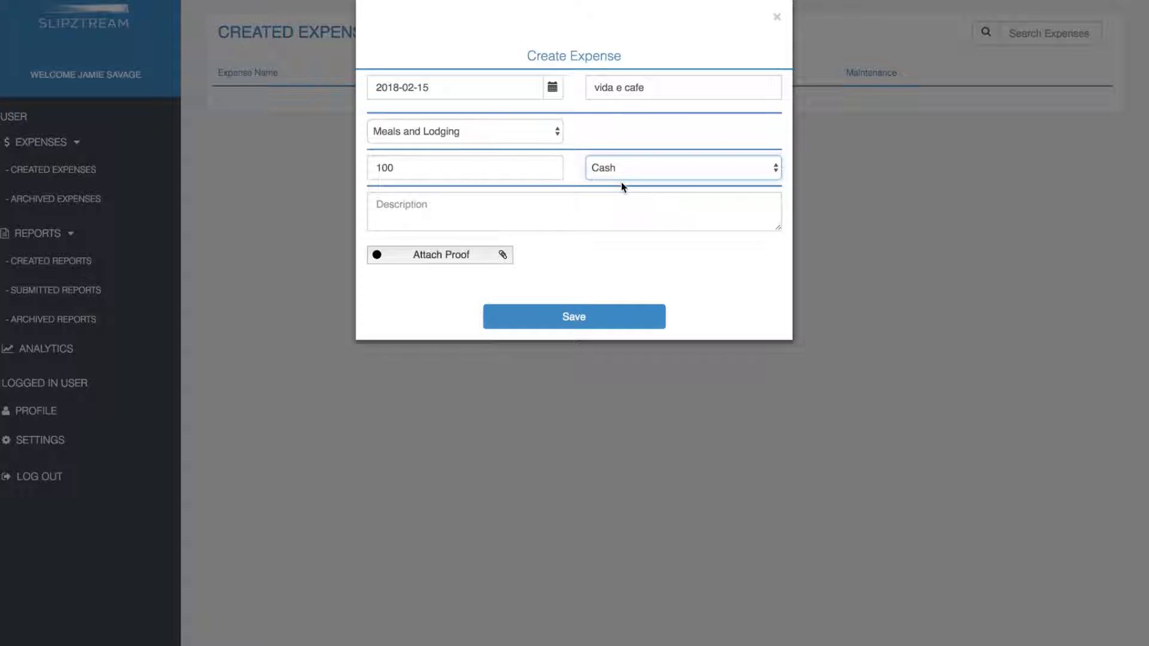
click(393, 204)
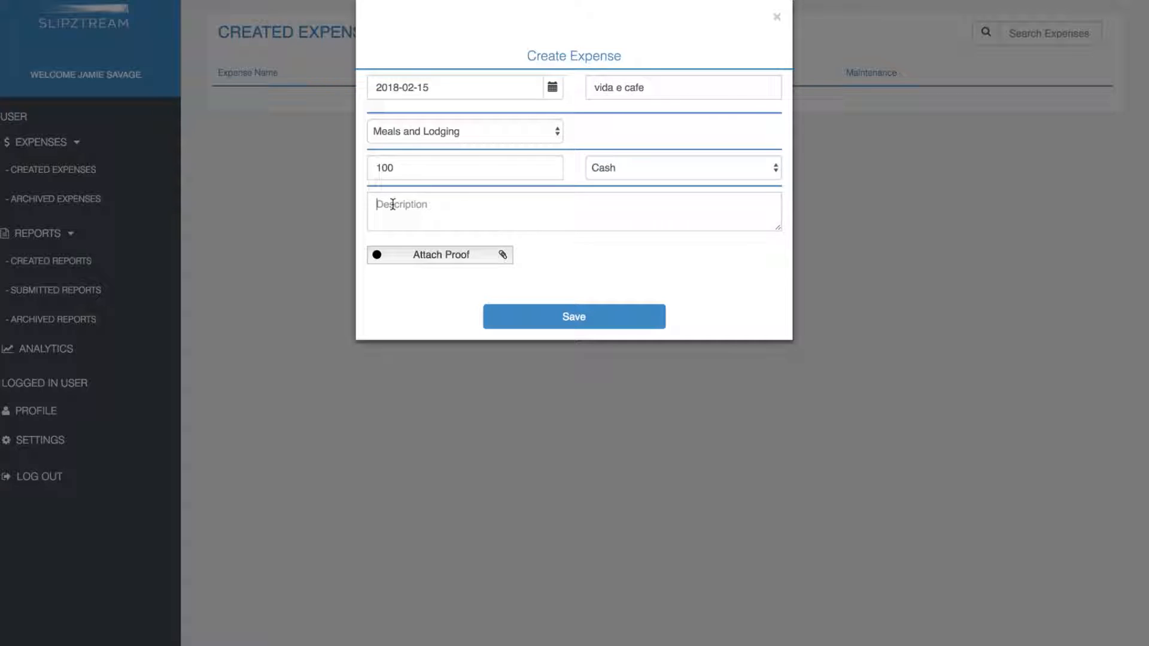
text(meeting wi)
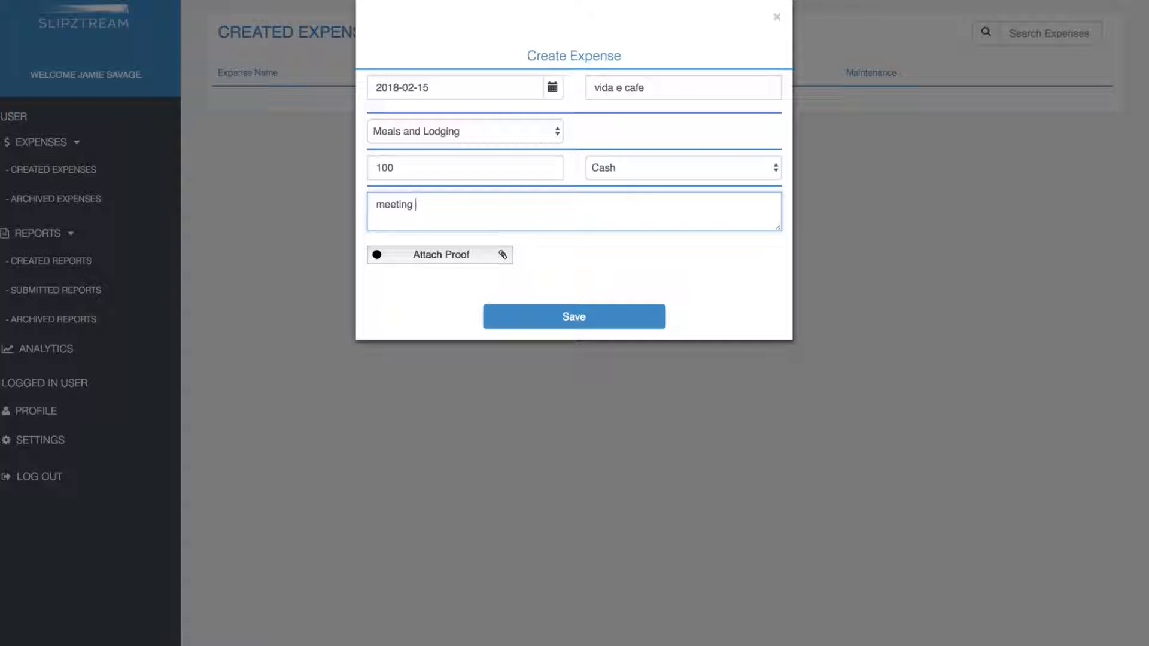
text(th client)
Step: Save the vida e cafe expense and begin a travel expense from Cape Town to Stellenbosch
click(573, 317)
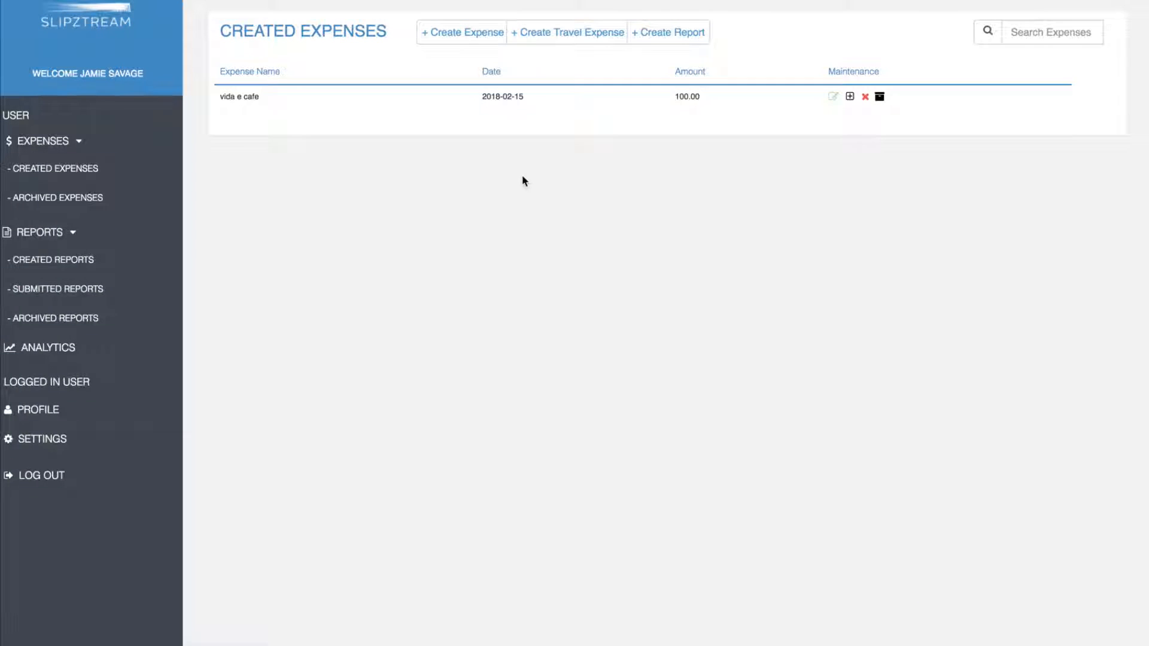
click(534, 42)
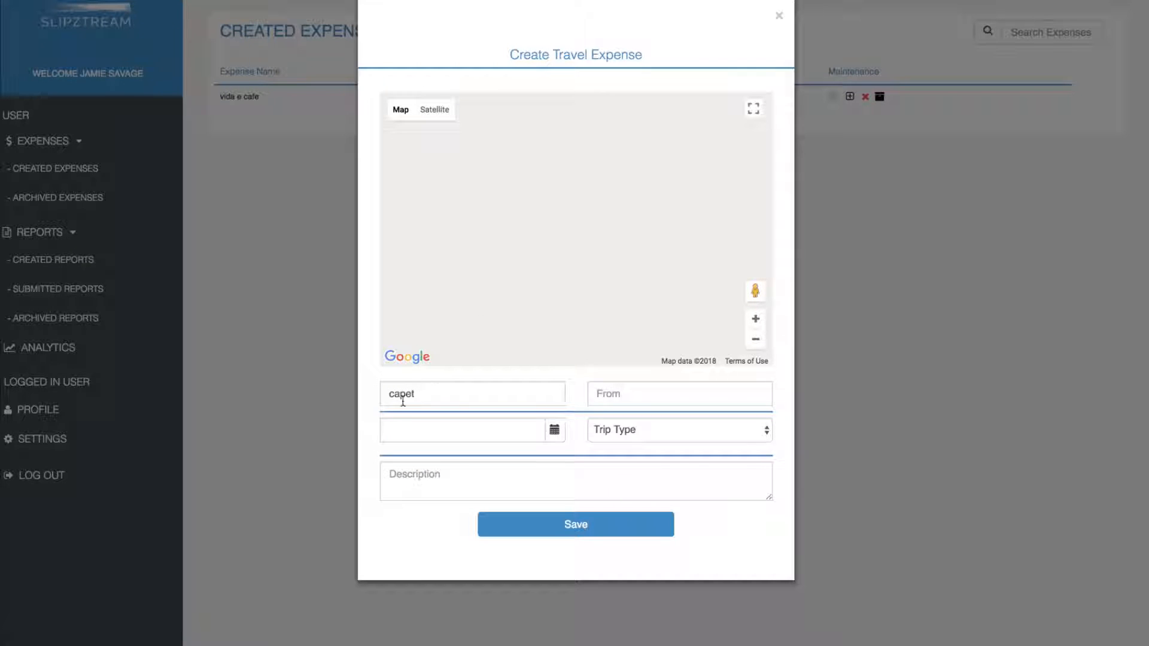
drag(419, 395, 356, 400)
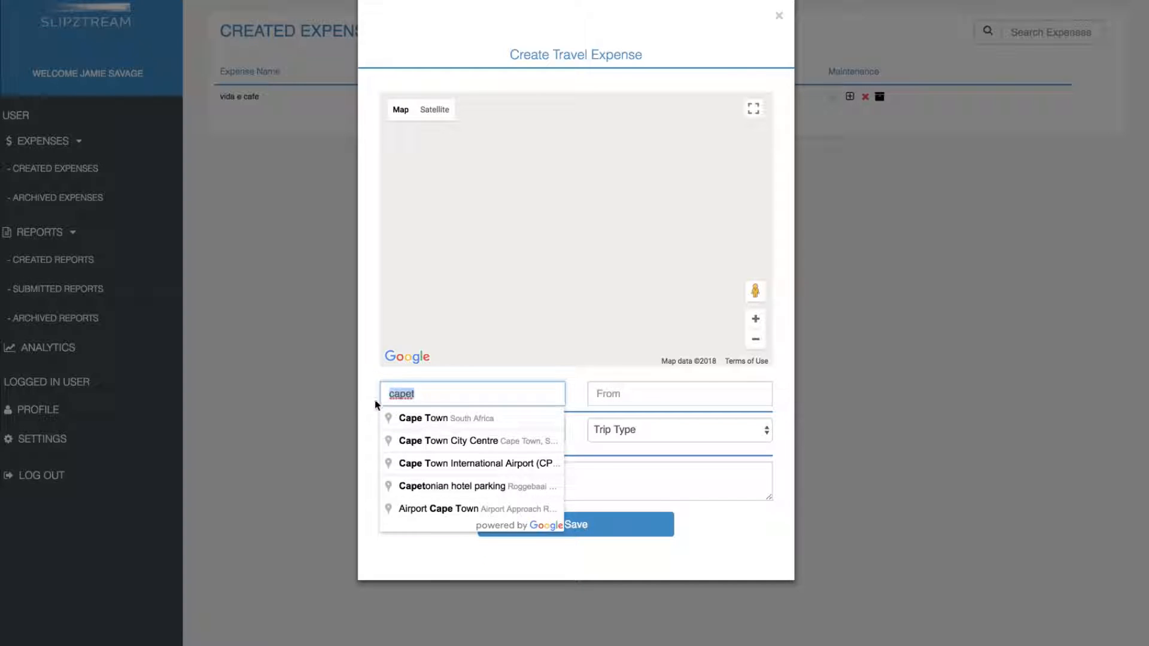
click(413, 419)
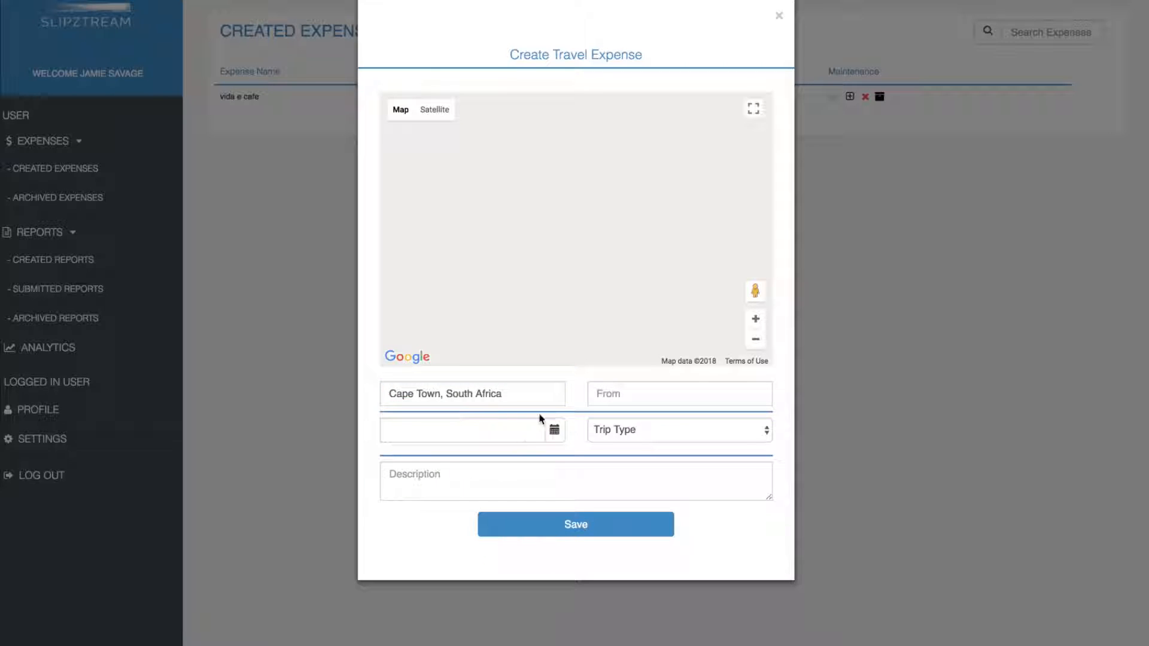
click(625, 397)
text(s)
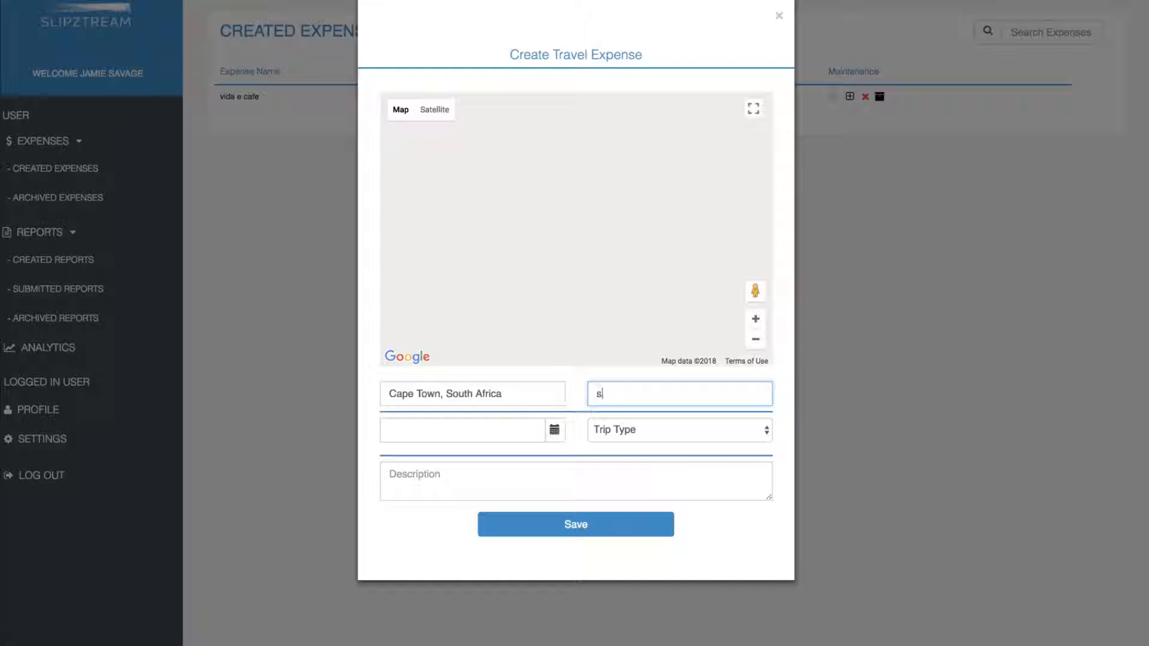
text(tellenbosch)
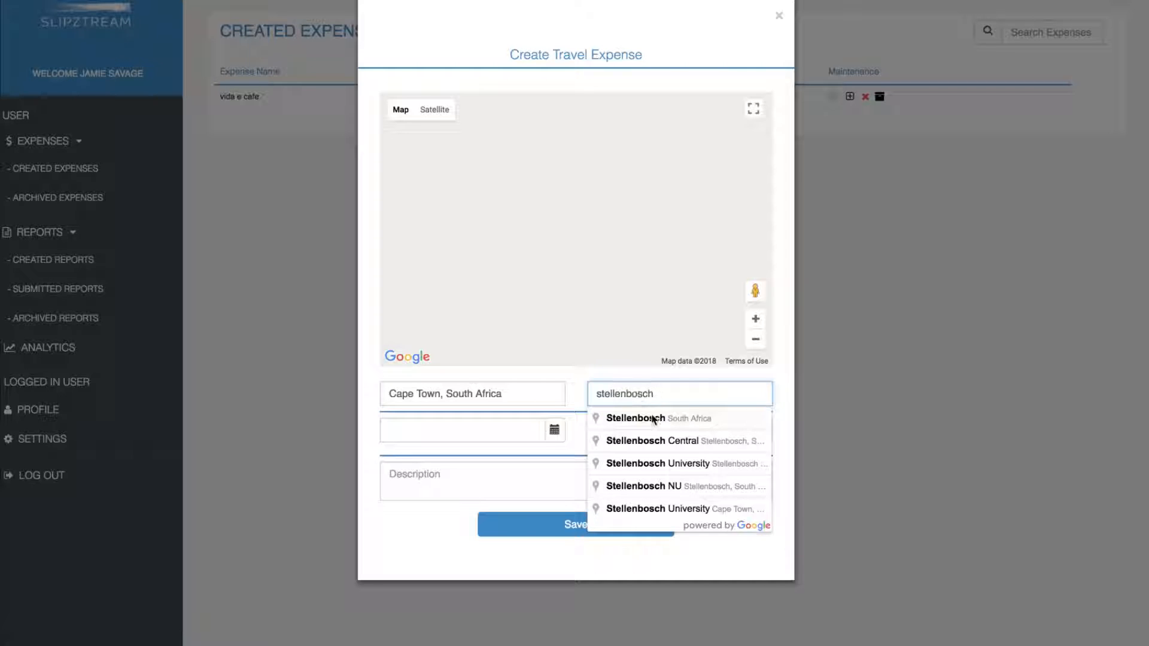
click(657, 419)
Step: Date the trip 2018-02-13, make it a Return trip described as 'delivery', and try saving
click(556, 432)
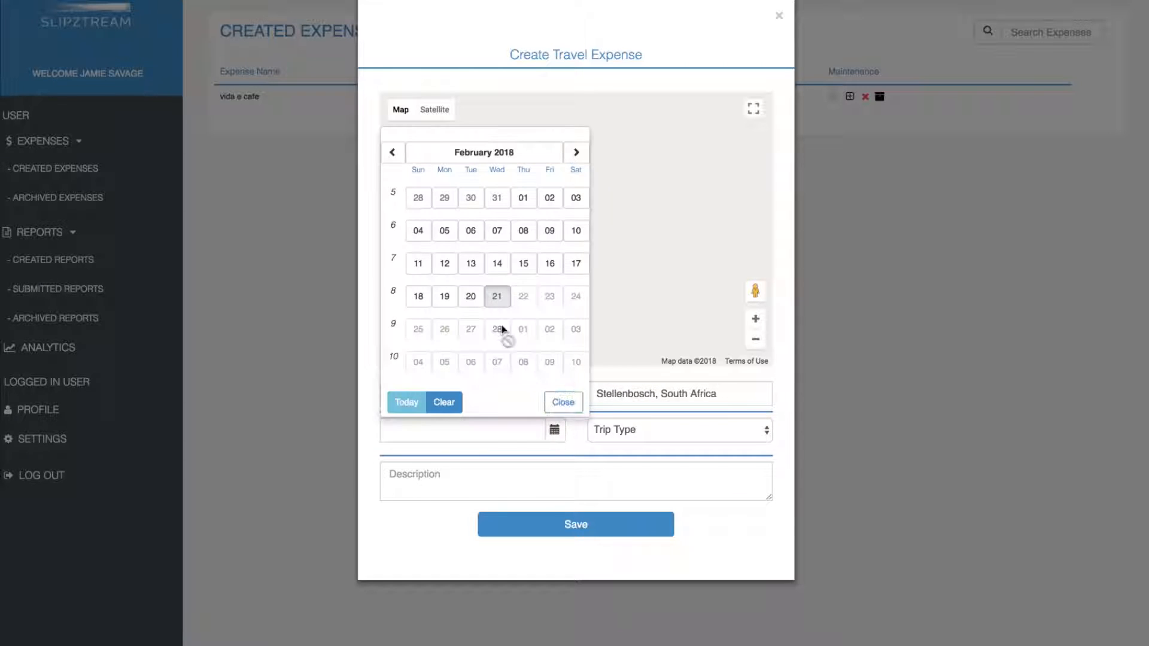
click(477, 274)
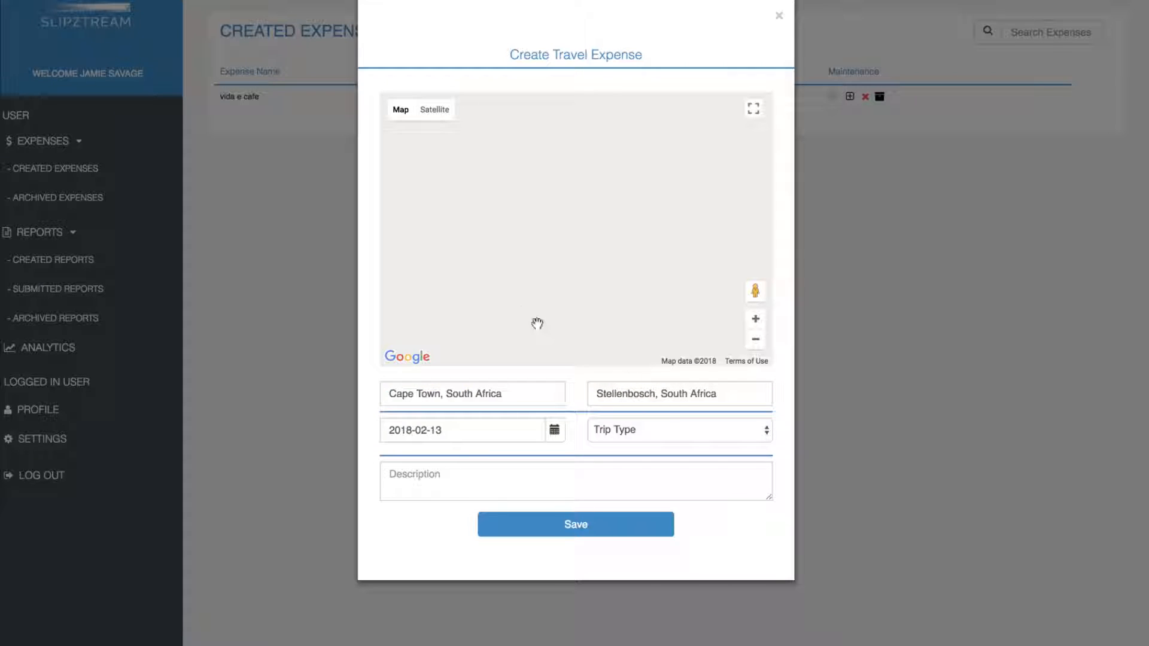
click(659, 426)
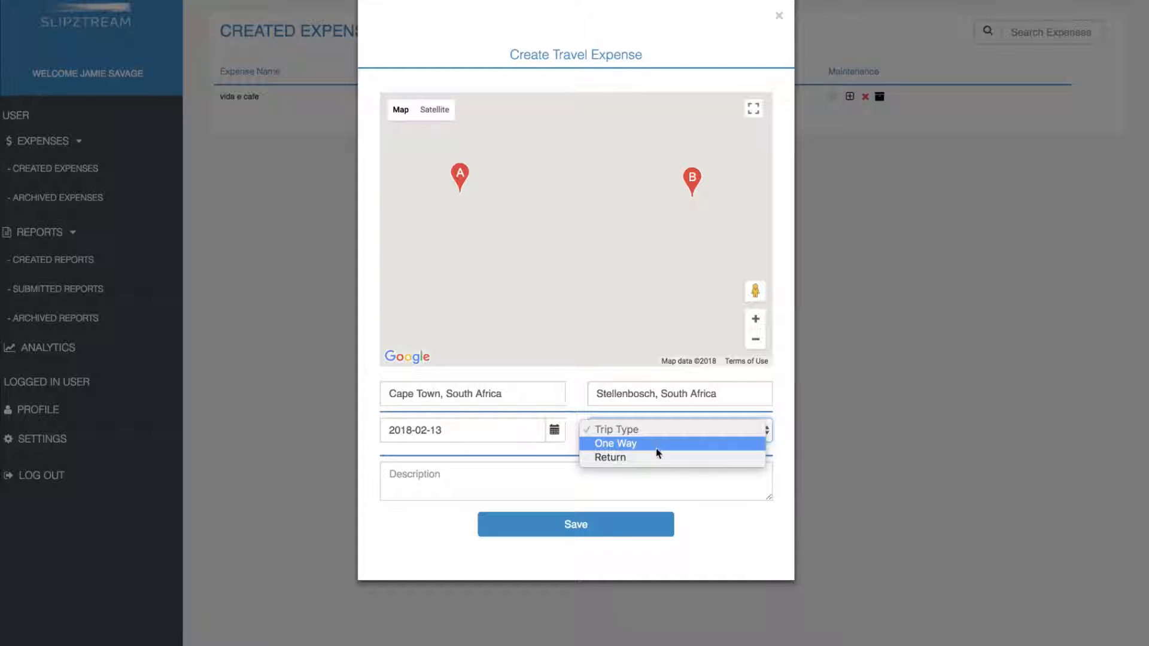
click(657, 458)
click(489, 477)
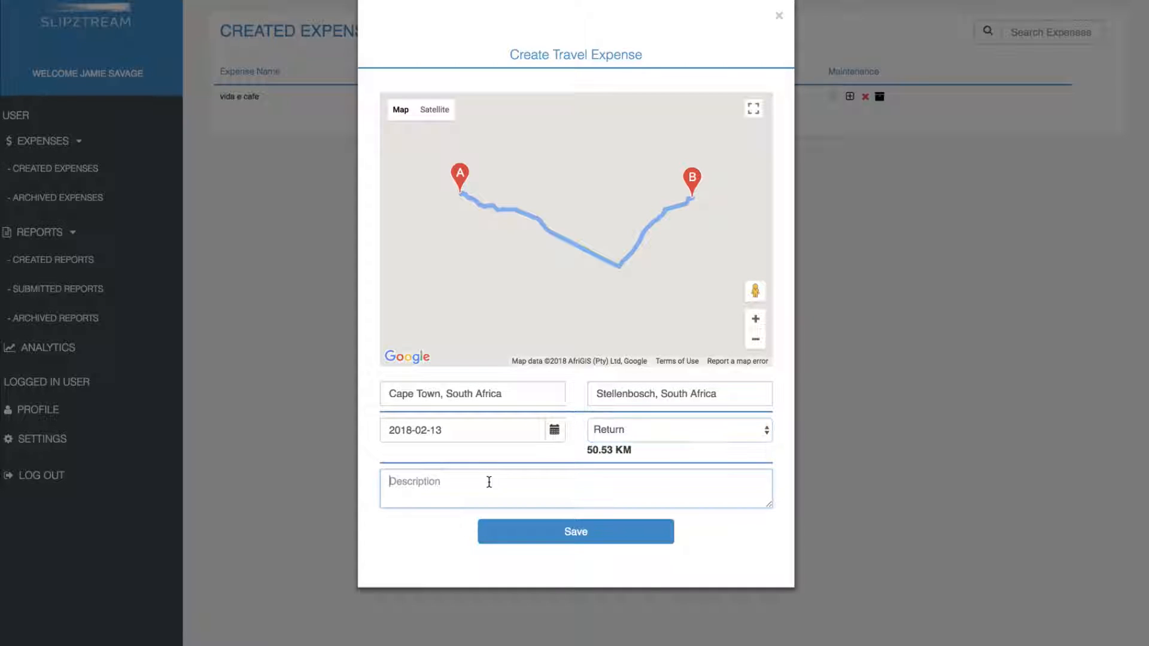
text(delivery)
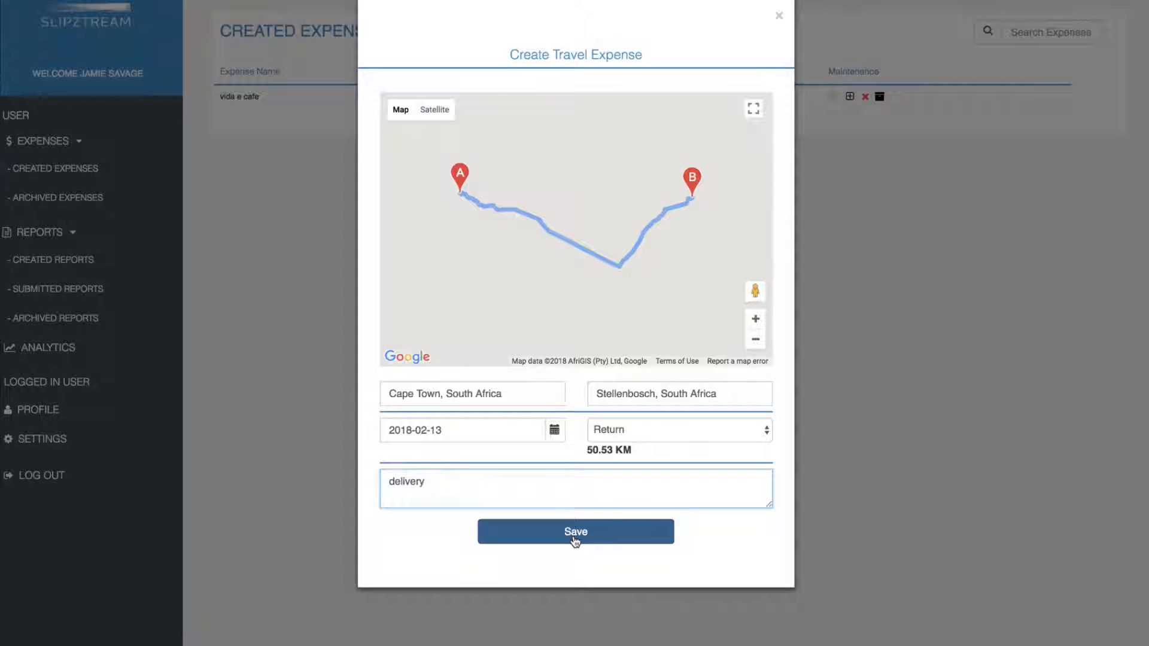
click(575, 540)
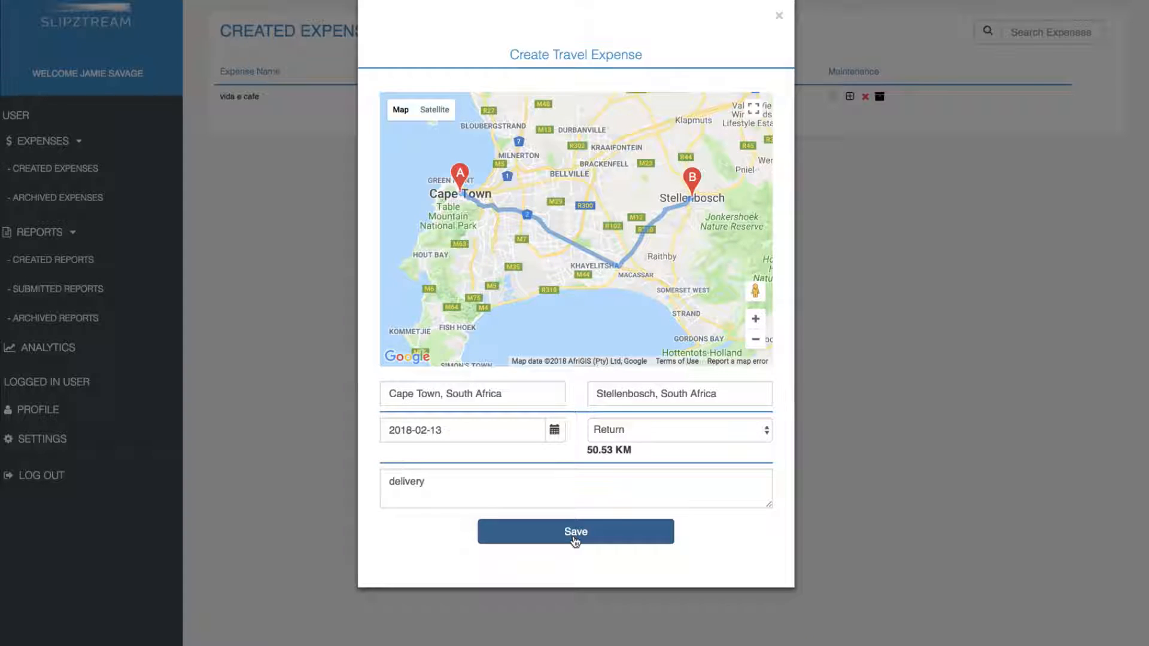
Step: Save the Travel Claim (2018-02-13, 303.18) to the list and start a new report
click(574, 538)
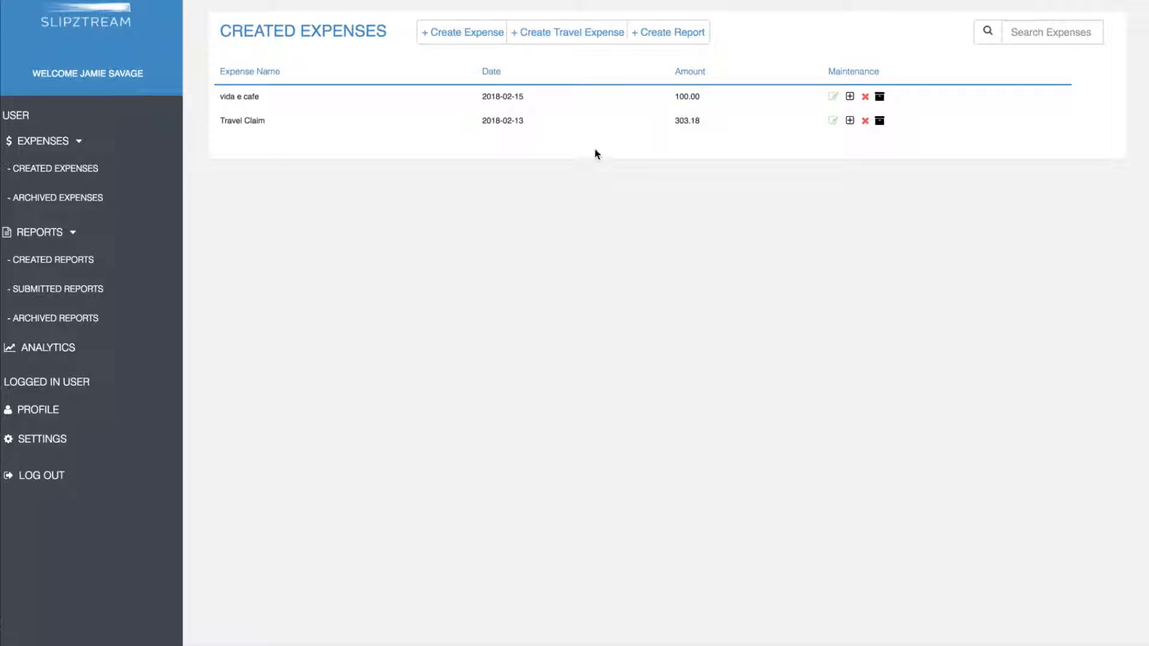
click(657, 41)
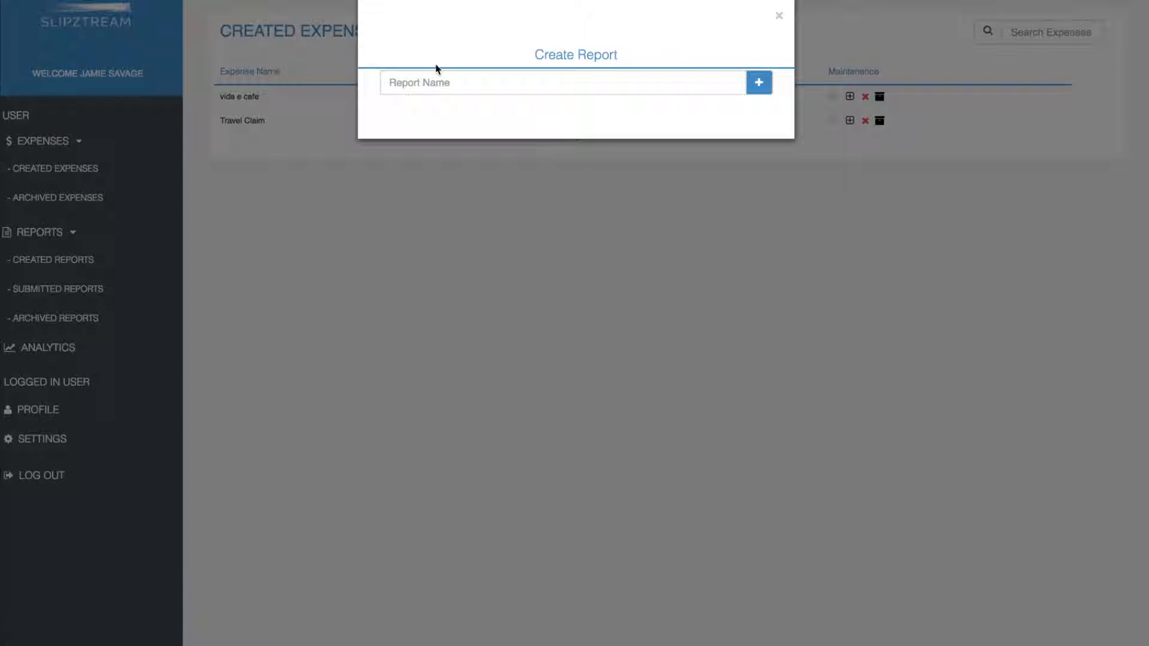
Step: Name the new report 'january 2018' and load the expenses available for it
click(414, 82)
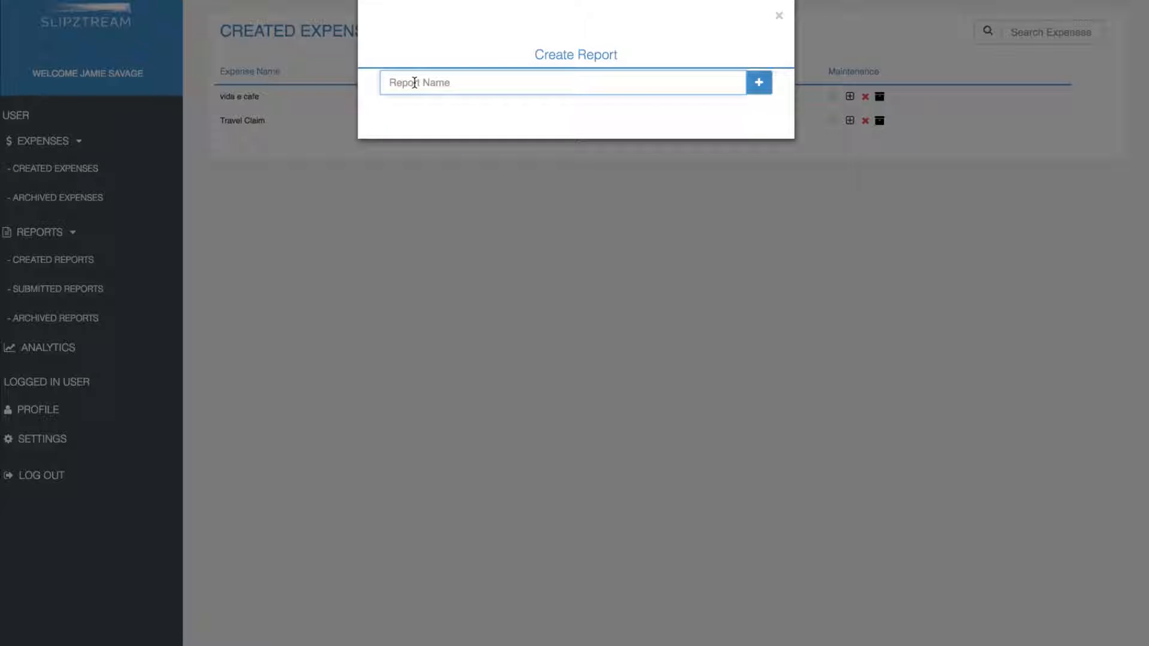
text(january 201)
text(8)
click(759, 89)
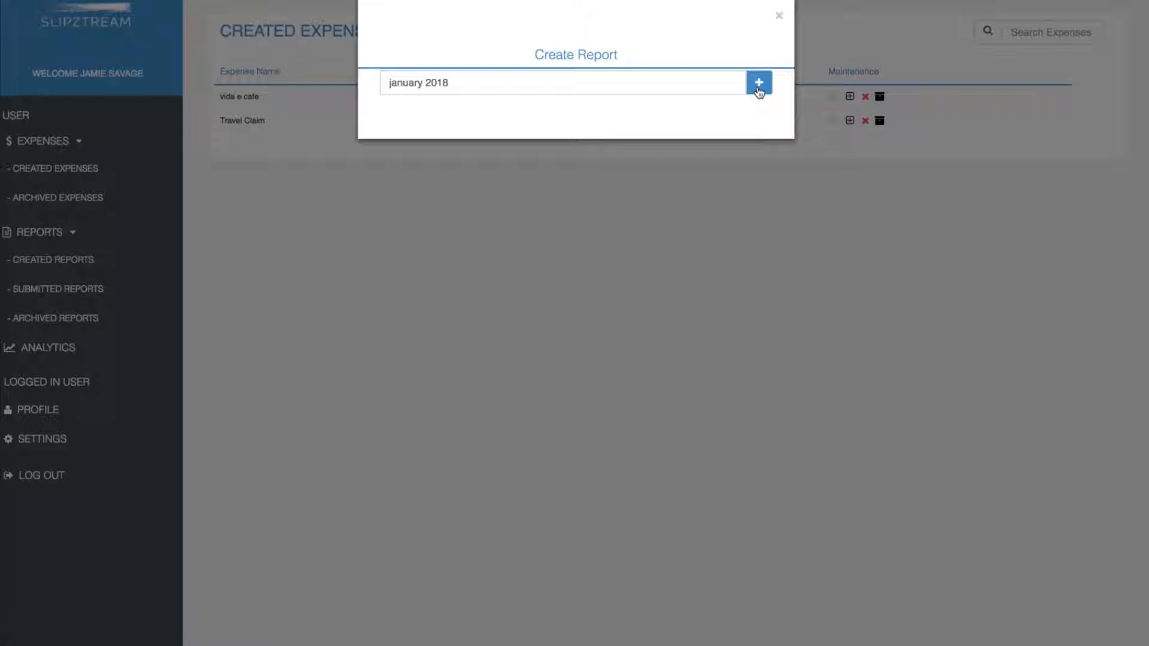
click(759, 84)
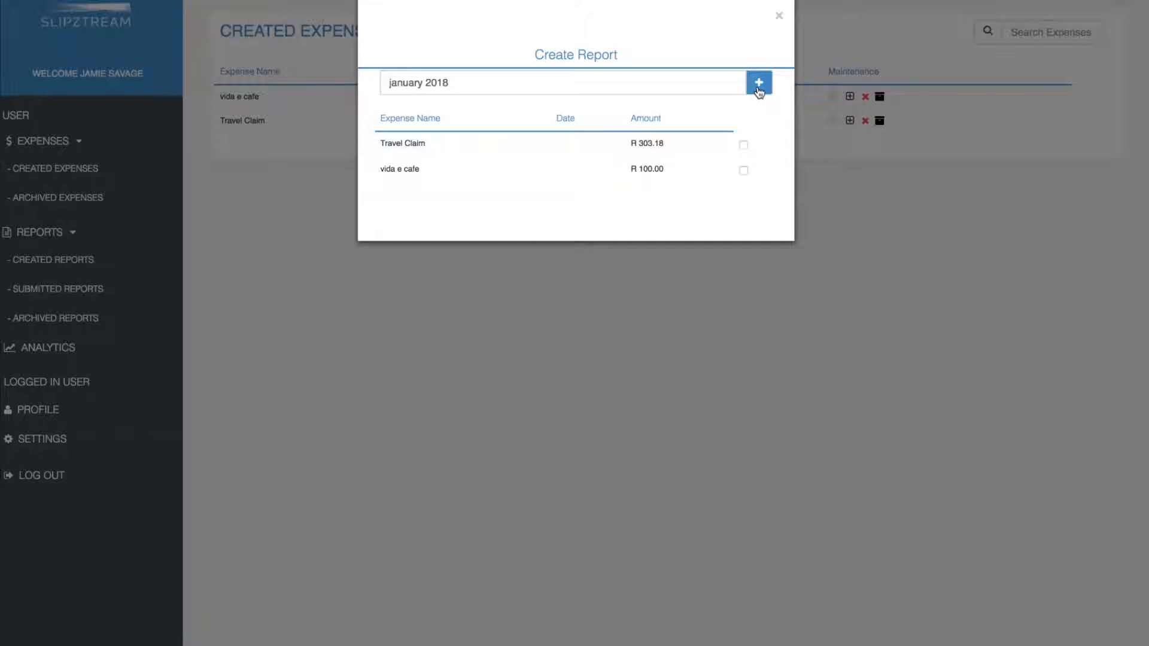
Step: Add Travel Claim and vida e cafe to the january 2018 report, then save and close it
click(744, 145)
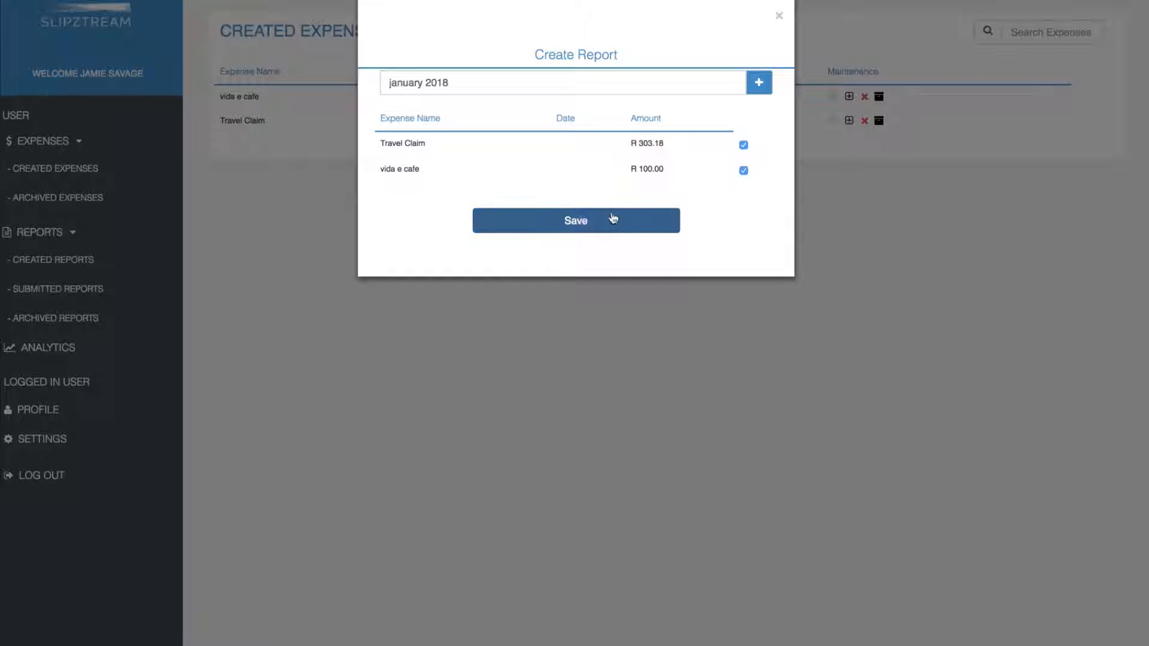
click(577, 223)
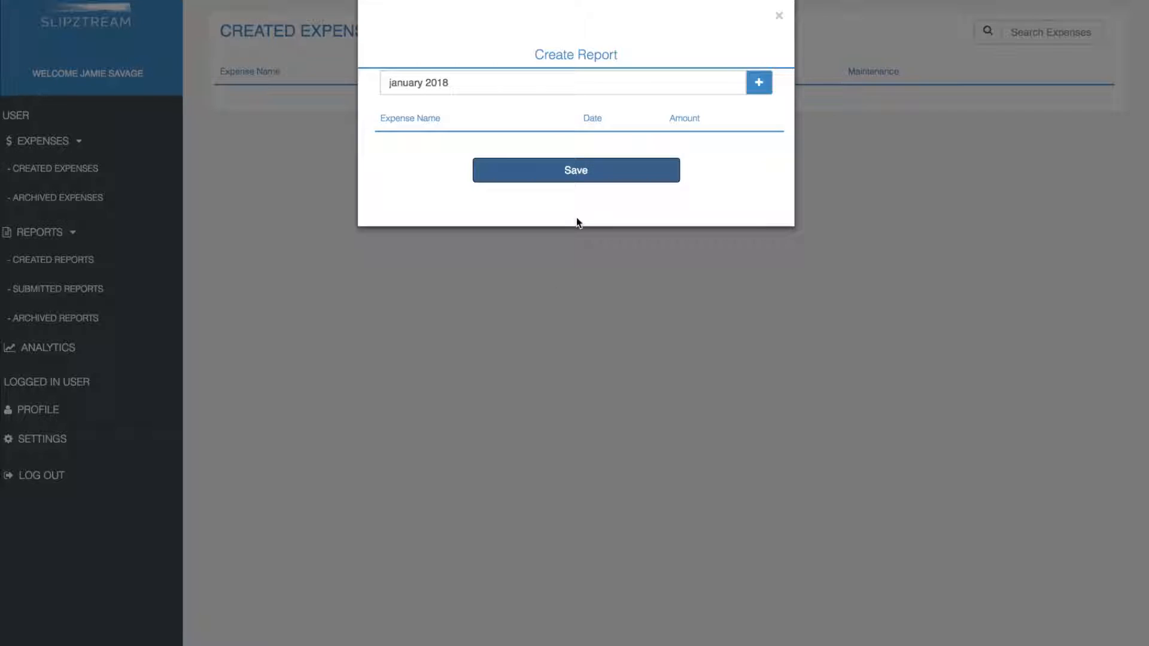
click(580, 174)
click(580, 173)
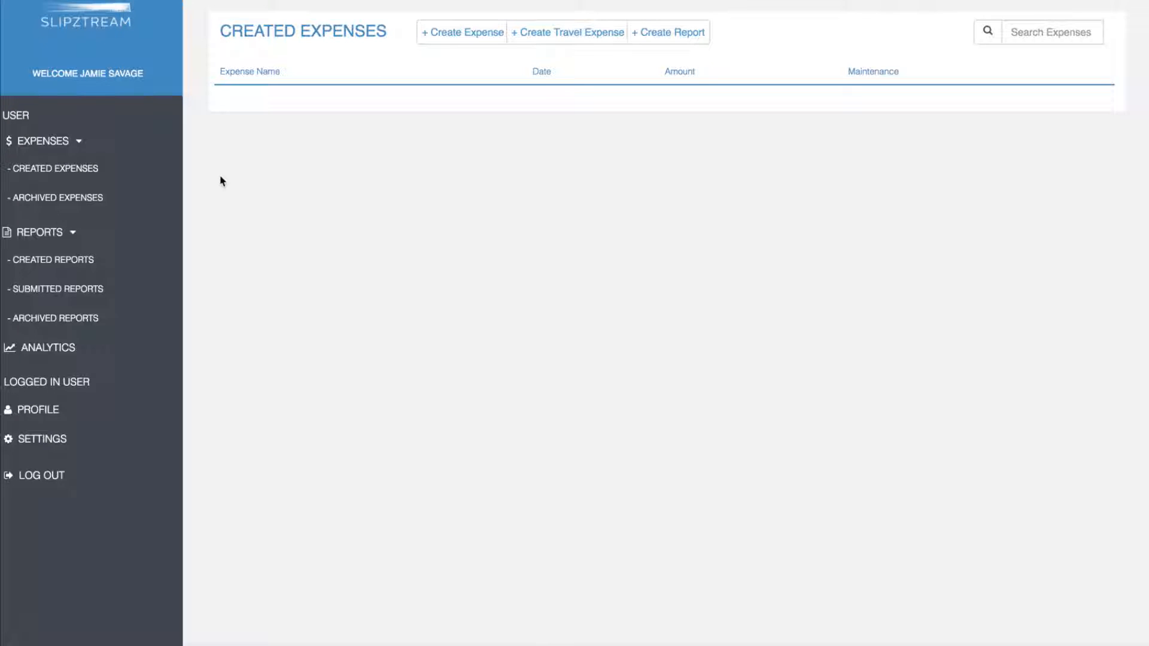
Step: Go through Archived Expenses to Created Reports, showing january 2018 as a draft dated 2018/02/21
click(99, 199)
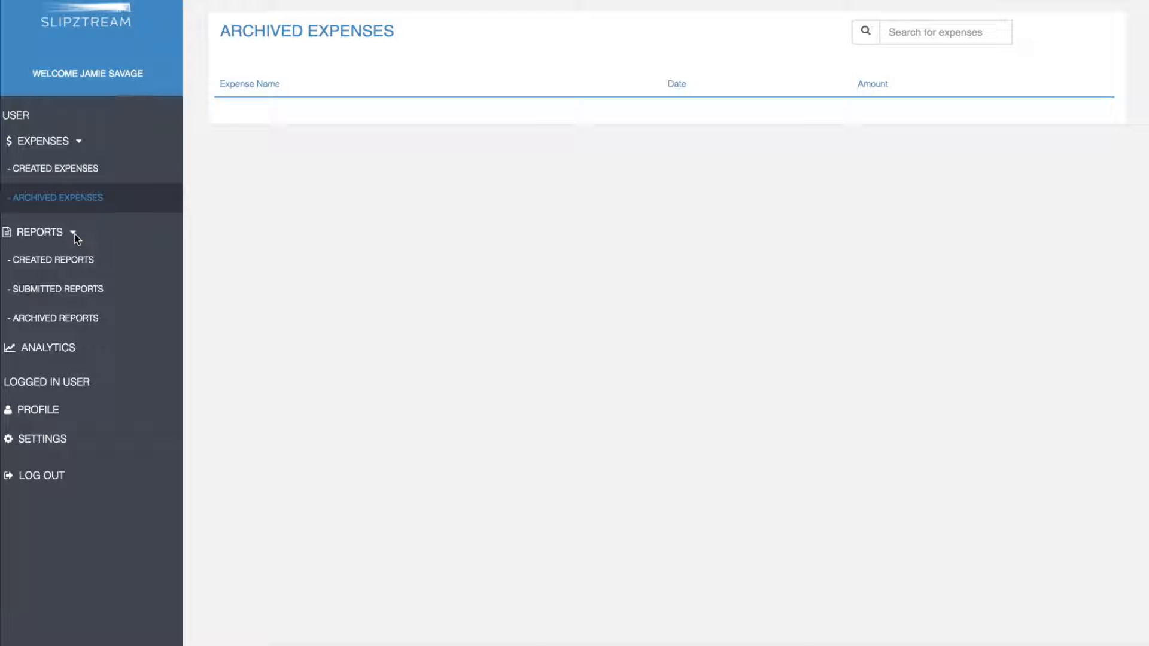
click(84, 261)
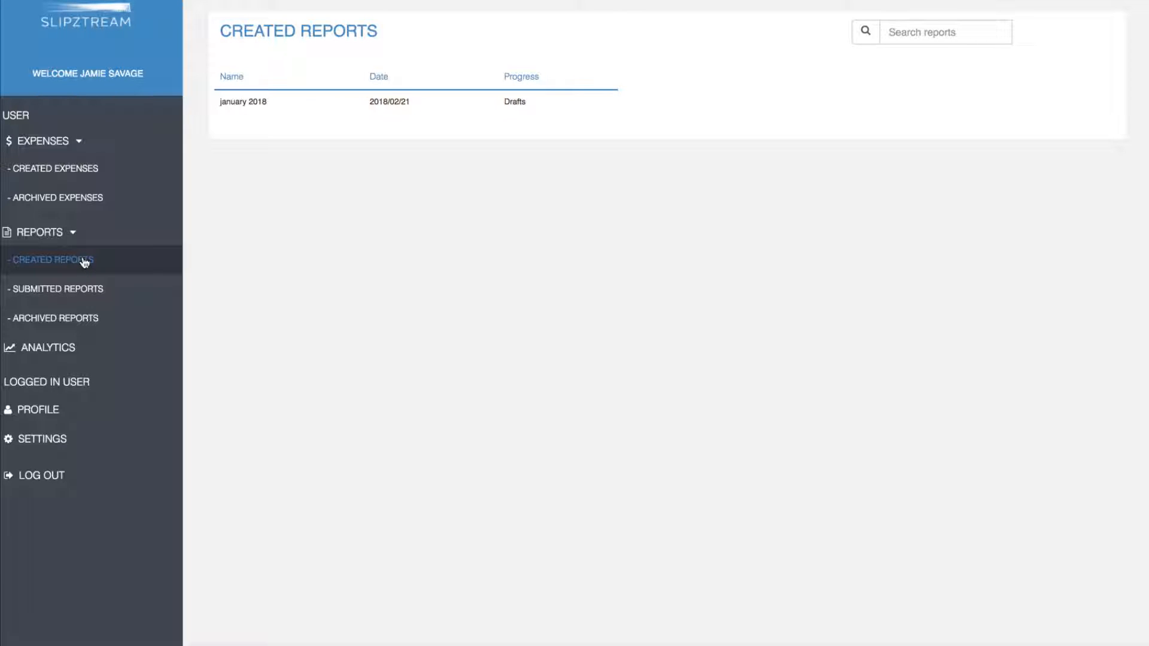
Step: Open the january 2018 draft, delete Travel Claim leaving vida e cafe at R 100.00, and submit
click(518, 111)
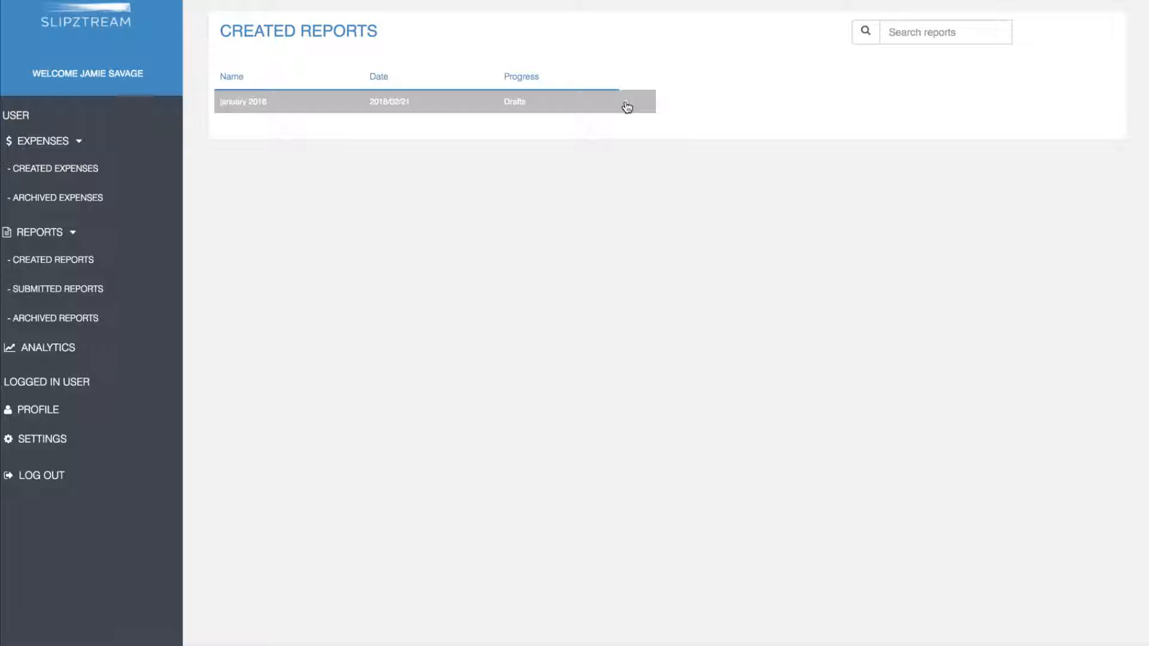
click(627, 107)
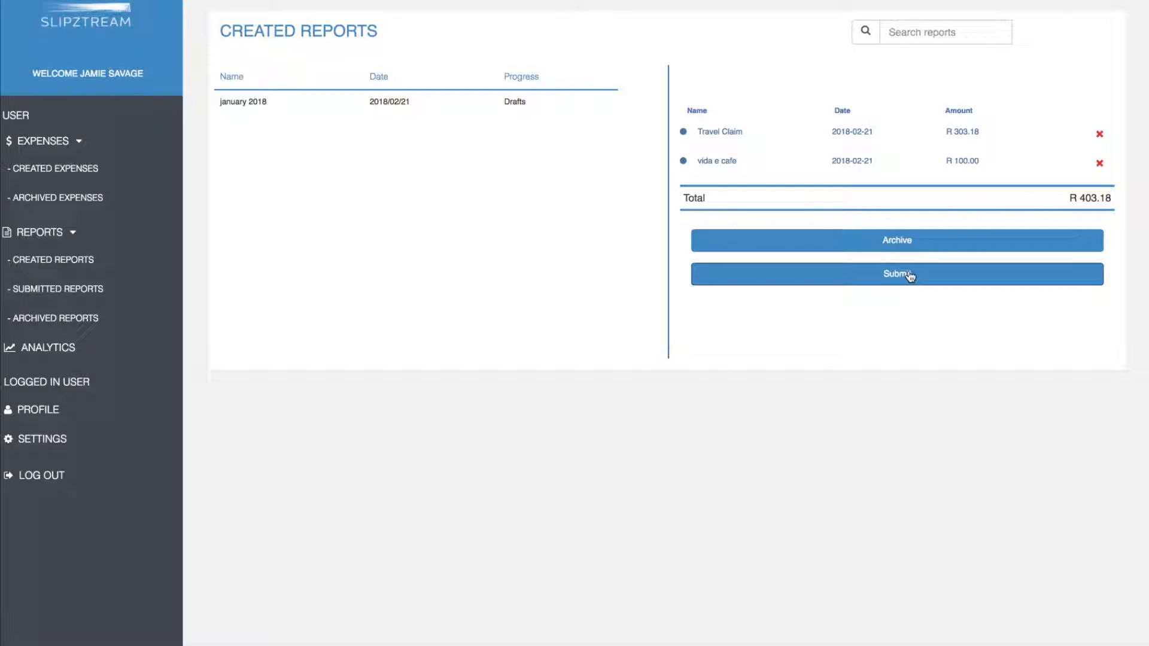
click(1101, 169)
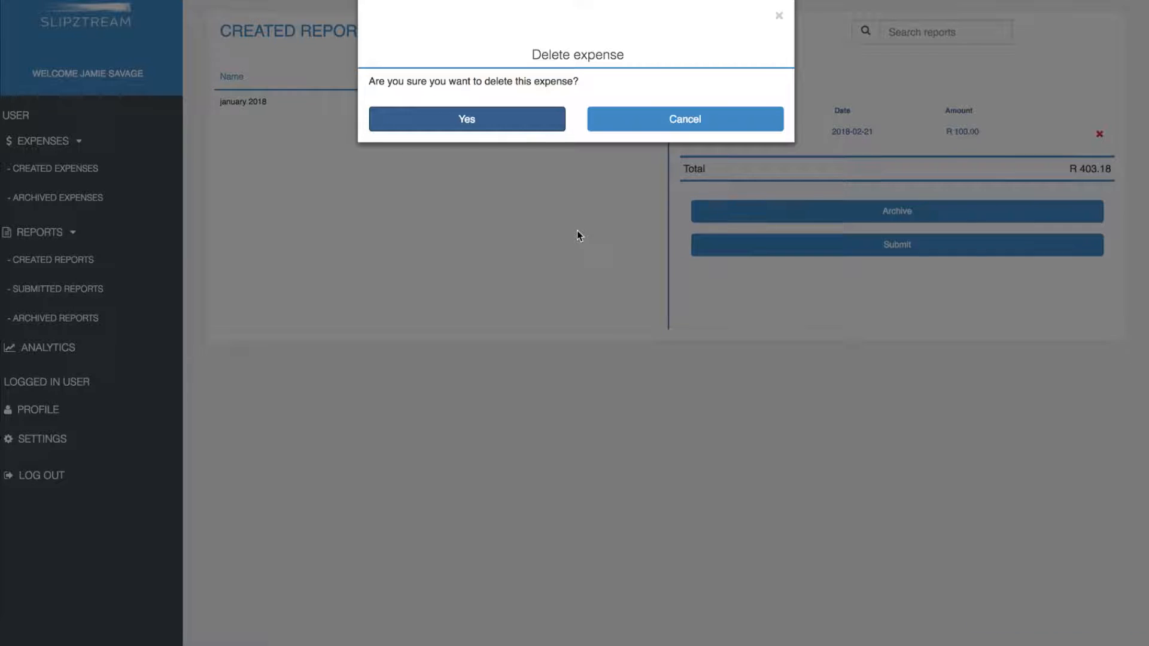
click(776, 16)
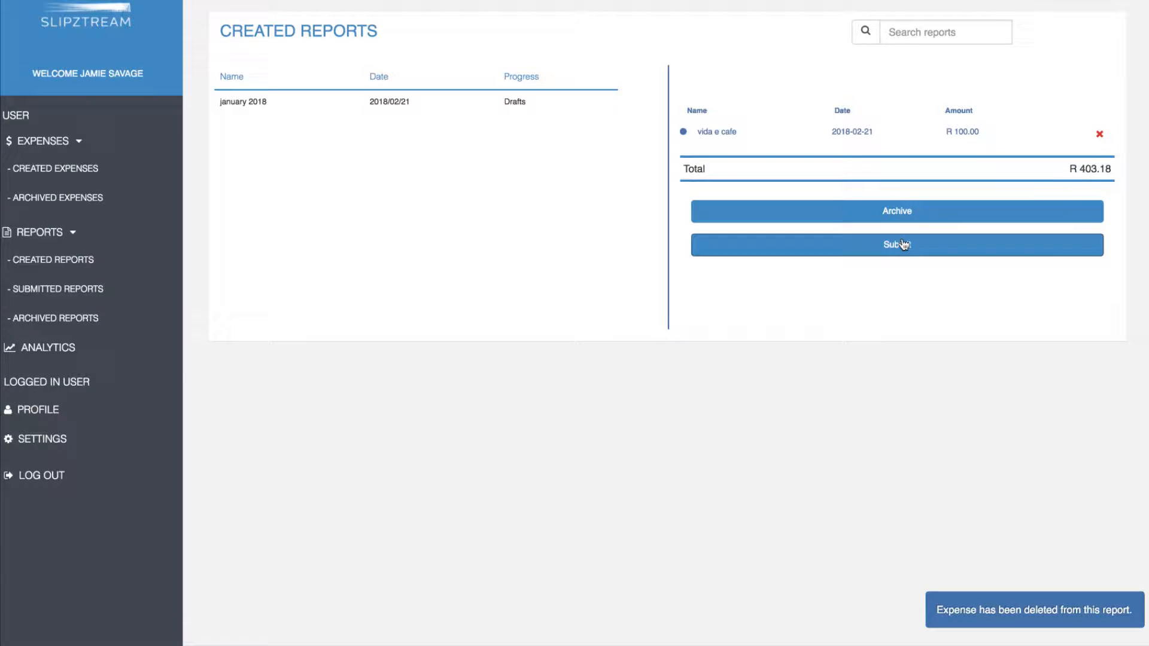
click(903, 244)
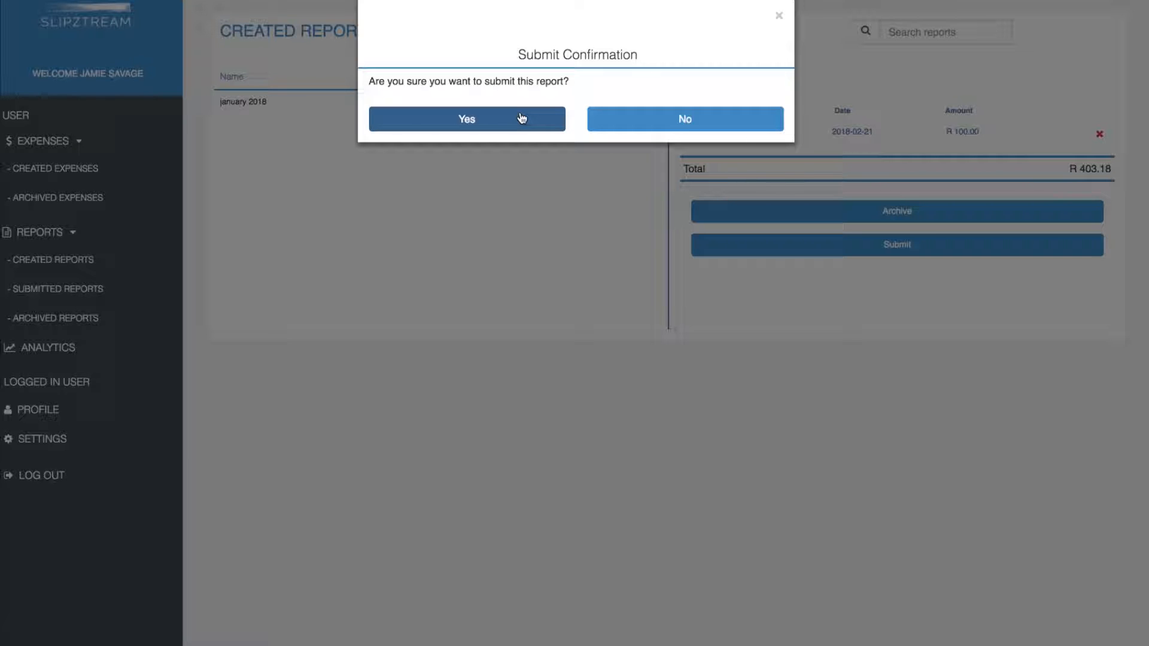
Step: Confirm the submission and view january 2018 listed as Submitted under Pending Reports
click(522, 119)
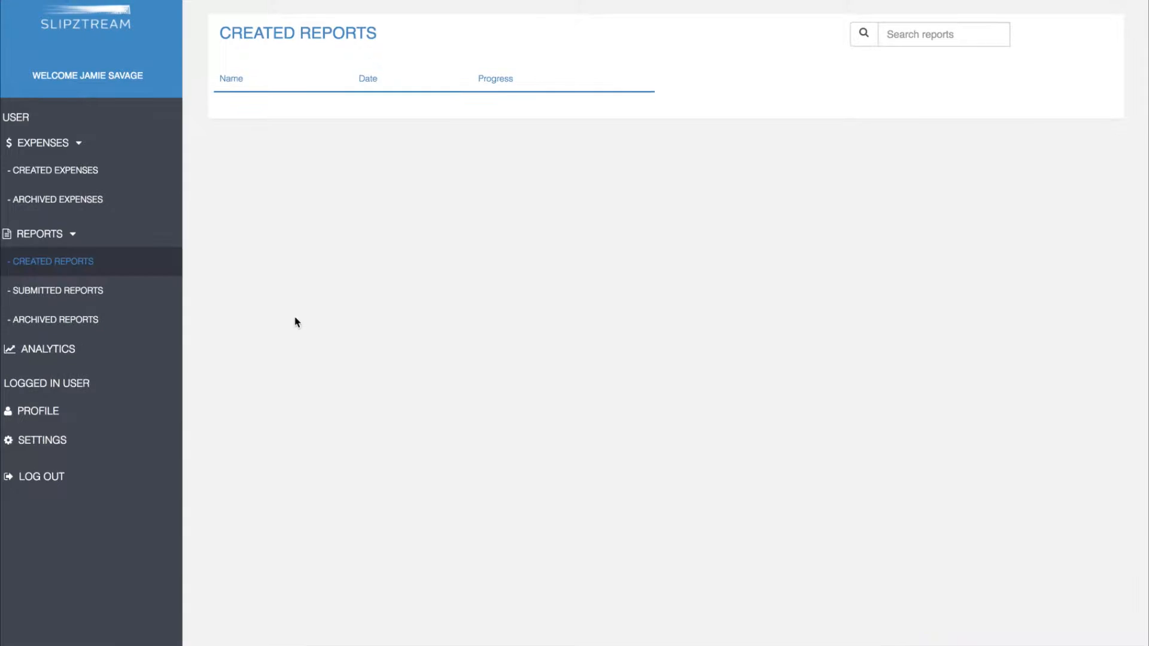
click(98, 297)
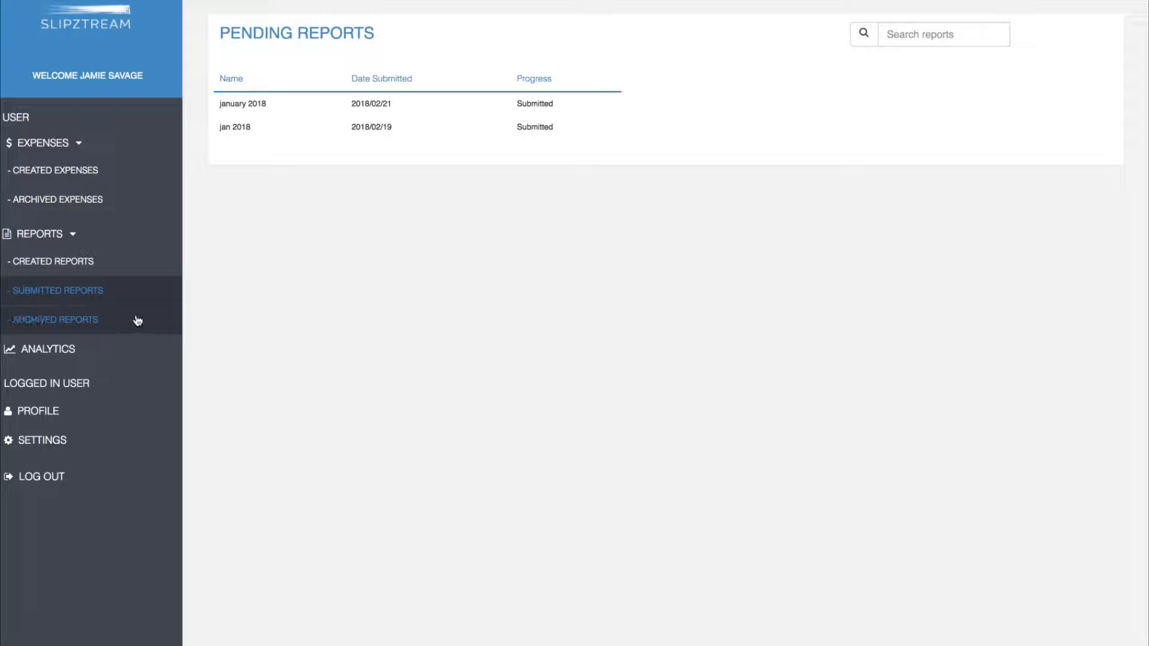
Step: Check the empty Archived Reports page, then return to the empty Created Expenses list
click(96, 320)
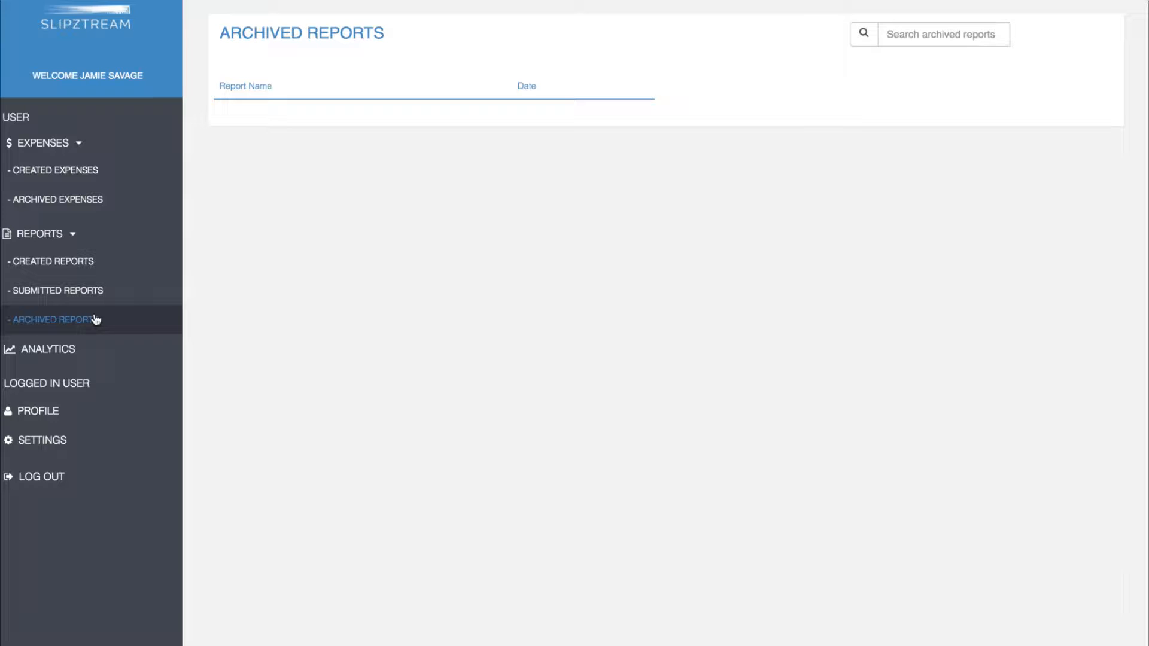
click(88, 175)
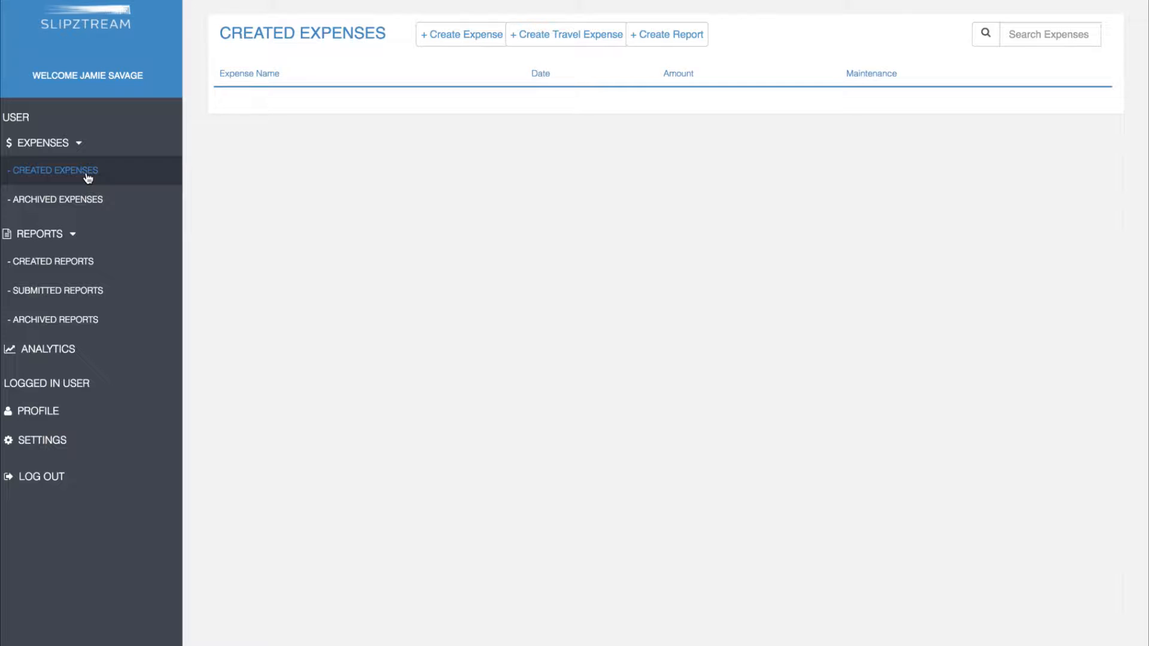
Step: Start a new expense dated 2018-02-09 with merchant 'vida e cafe'
click(465, 36)
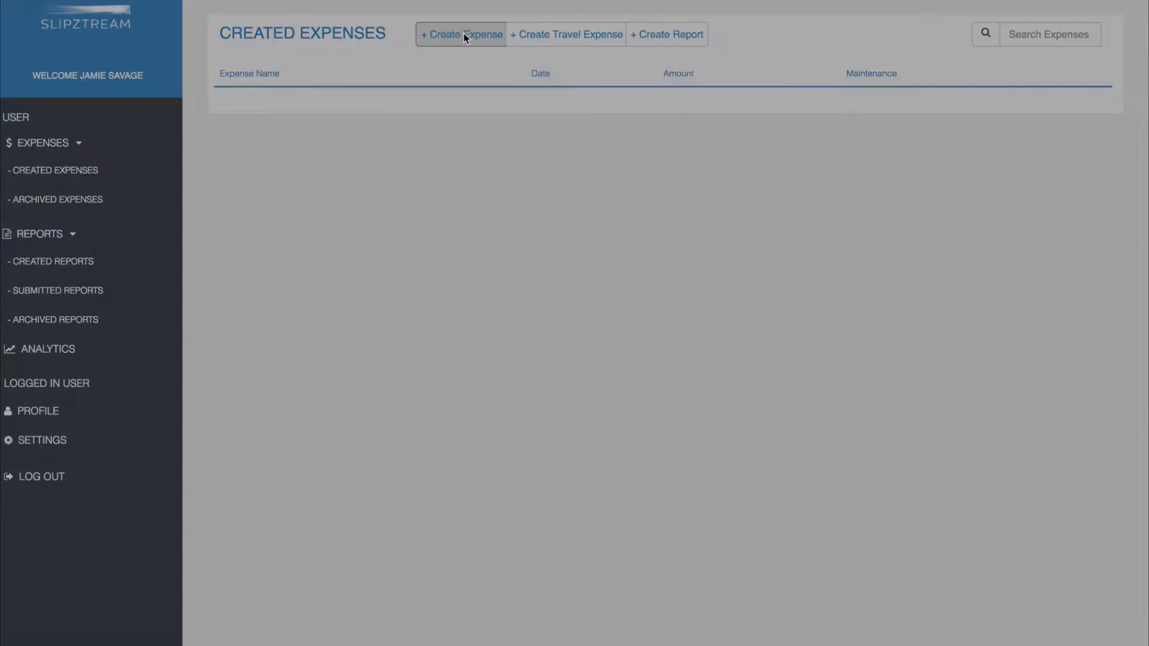
click(553, 90)
click(534, 204)
click(620, 88)
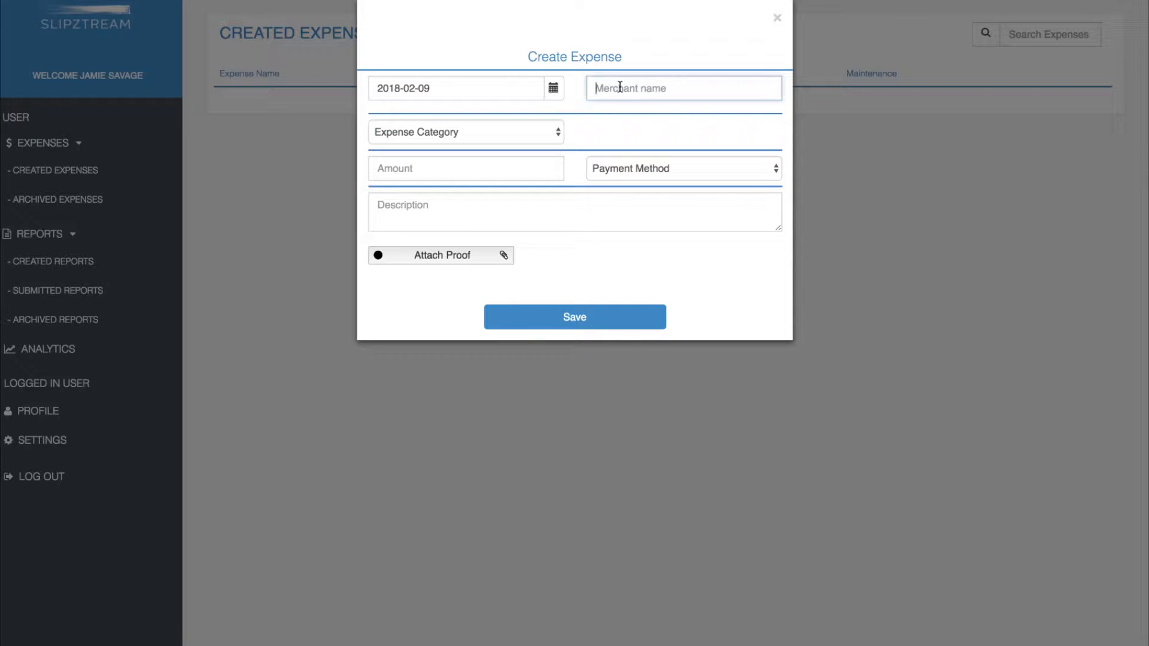
text(vida e cafe)
Step: Set category Meals and Lodging, amount 100, payment Cash, description 'meeting', and save
click(496, 134)
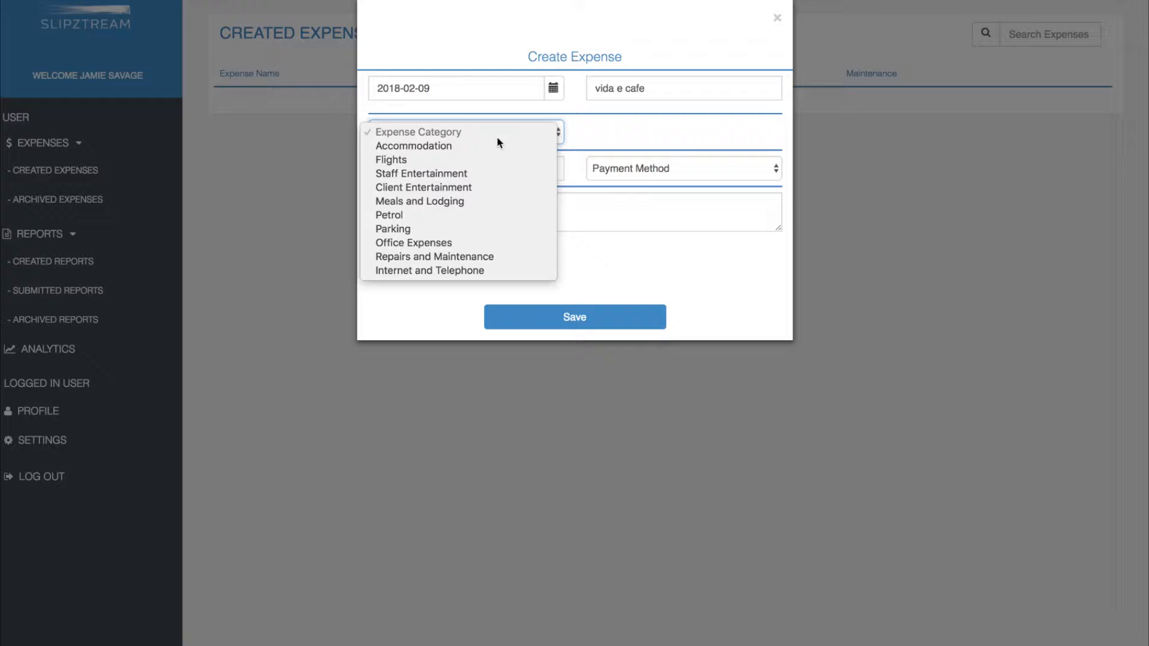
click(494, 197)
click(506, 170)
text(100)
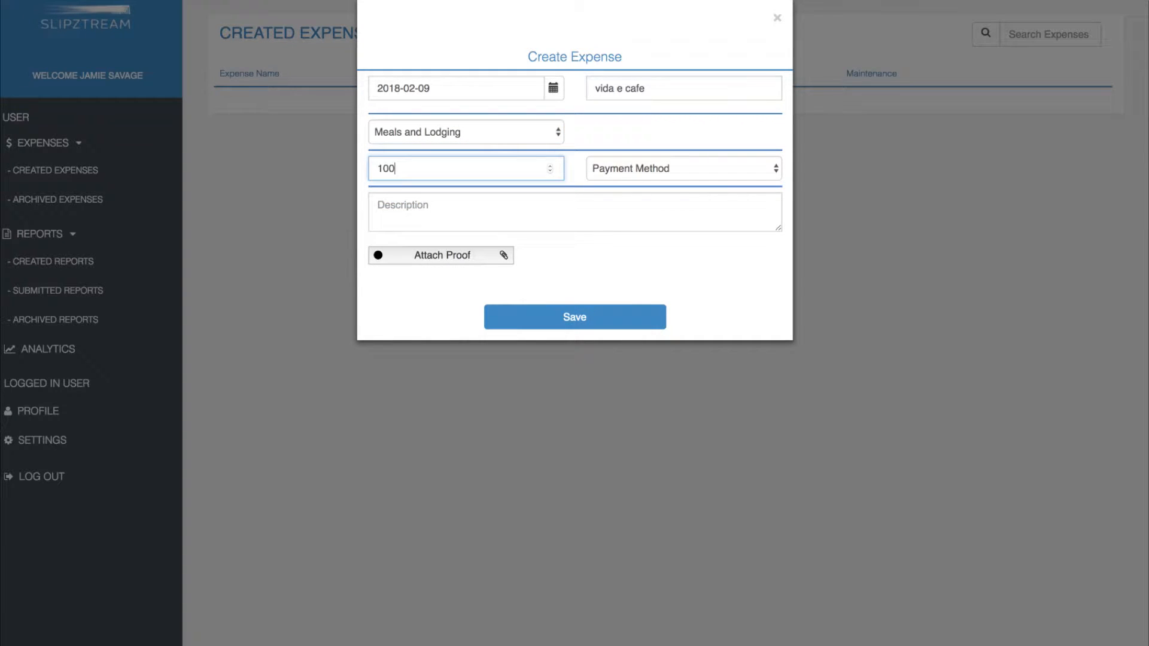
click(622, 170)
click(620, 181)
click(525, 201)
text(meeting)
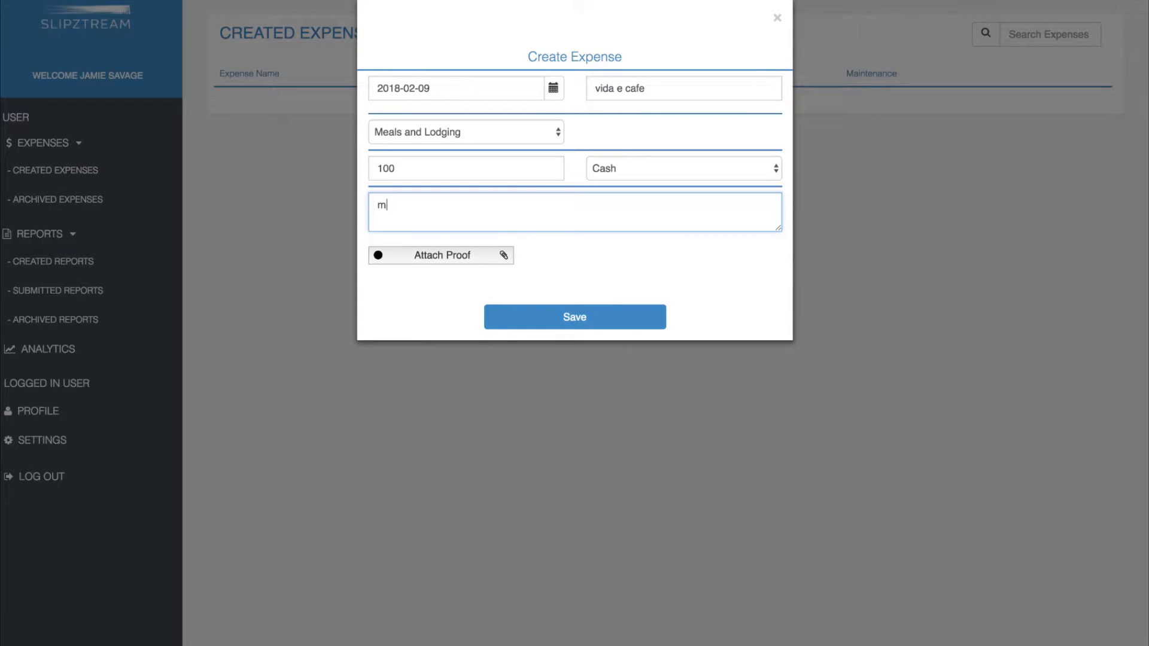
click(569, 315)
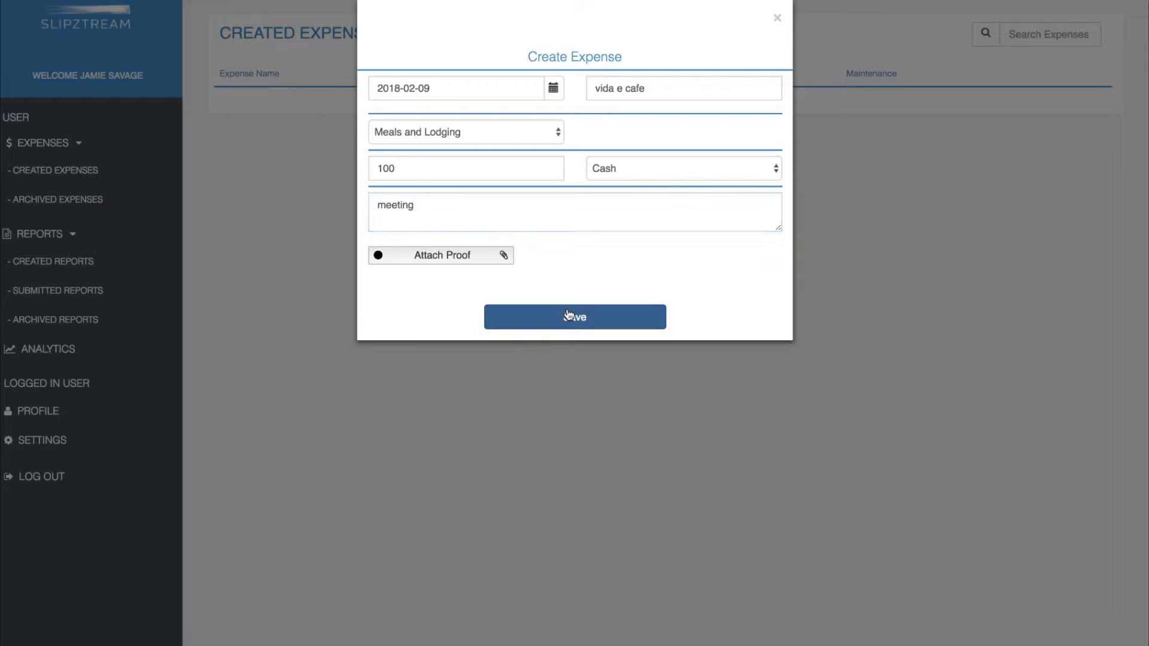